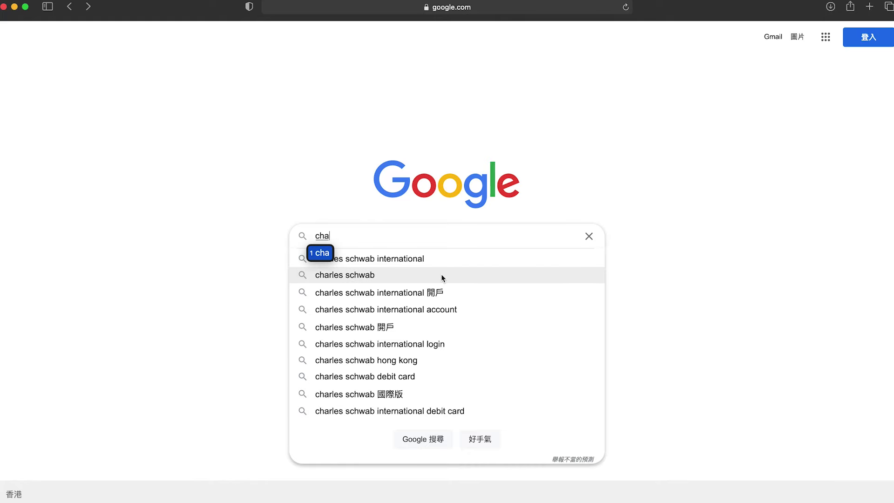
Step: Search for charles schwab and open the main schwab.com site from the results
click(441, 275)
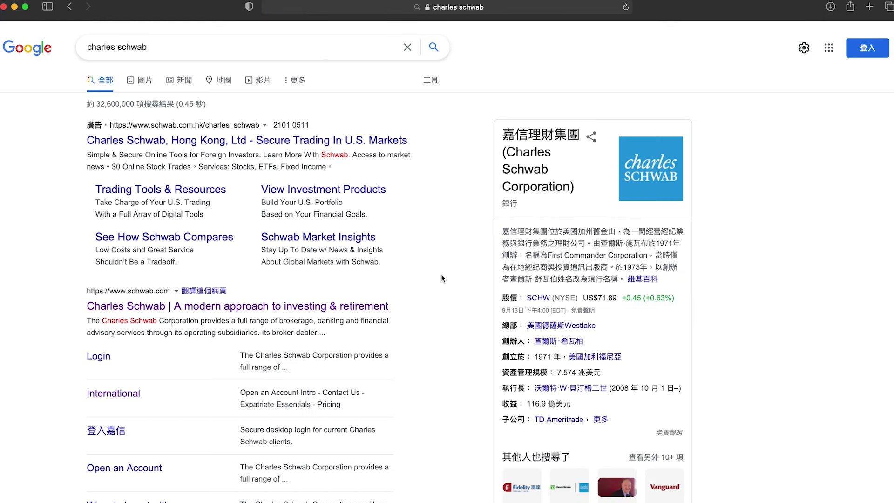
scroll(441, 277, down, 1)
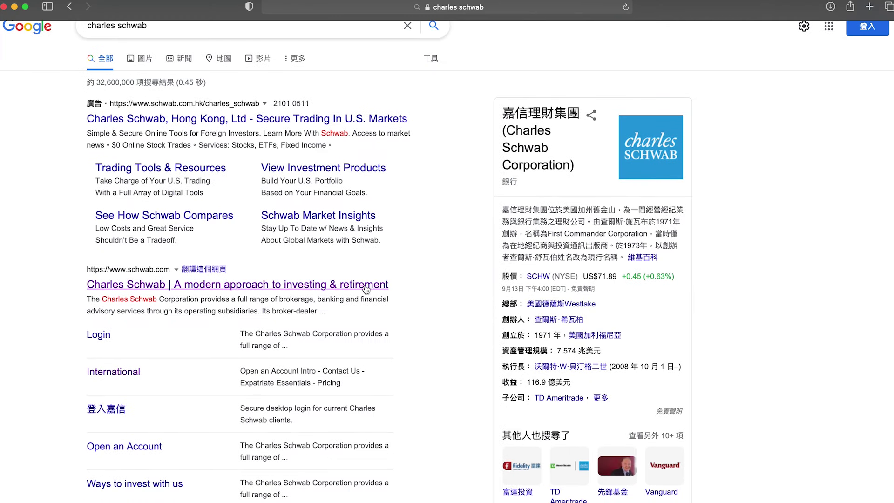
click(366, 285)
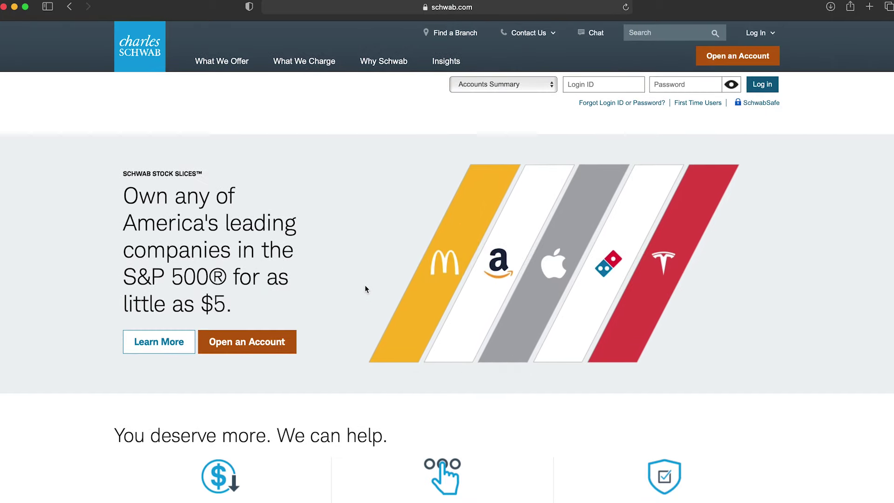
Step: Return to the search results, search for charles schwab international instead, and open the Schwab International site
click(70, 7)
click(163, 35)
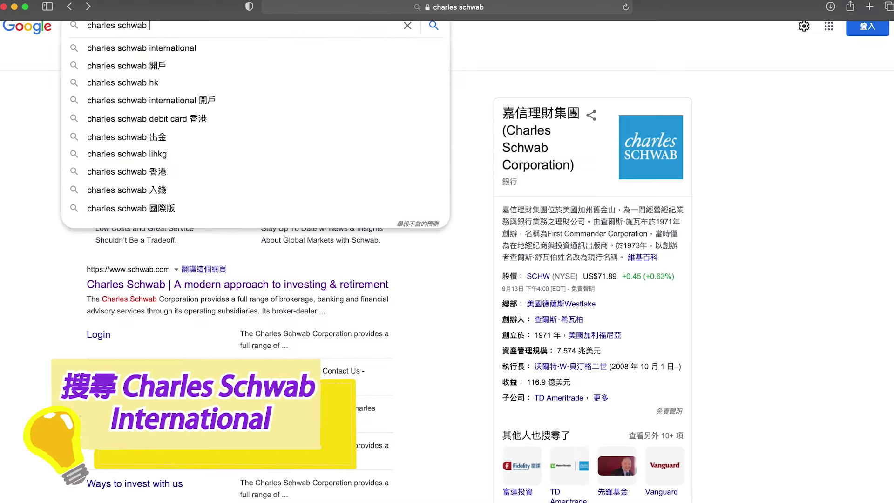
click(169, 53)
click(177, 139)
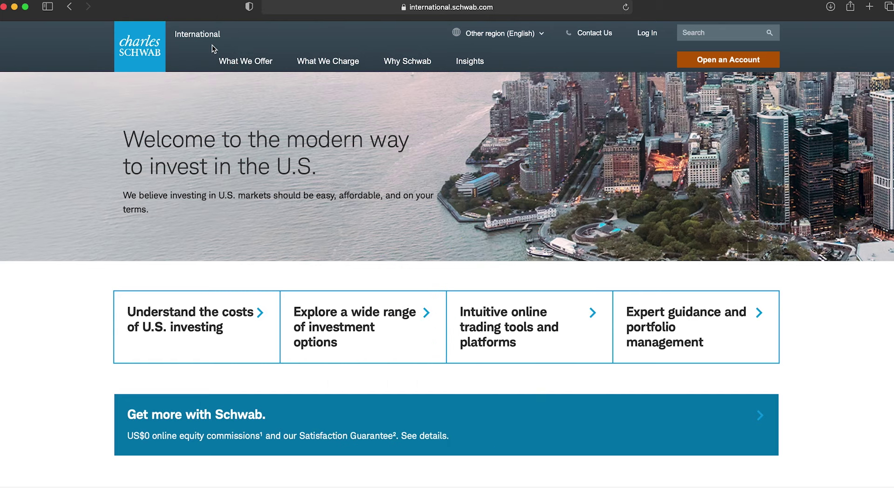
Step: Start opening an account as a UK resident and acknowledge the passport requirement to reach the account types
click(698, 68)
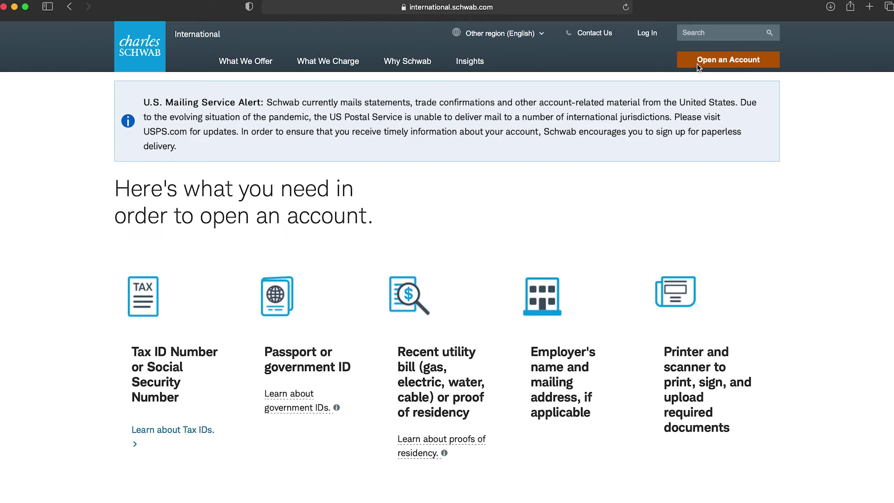
scroll(461, 252, down, 10)
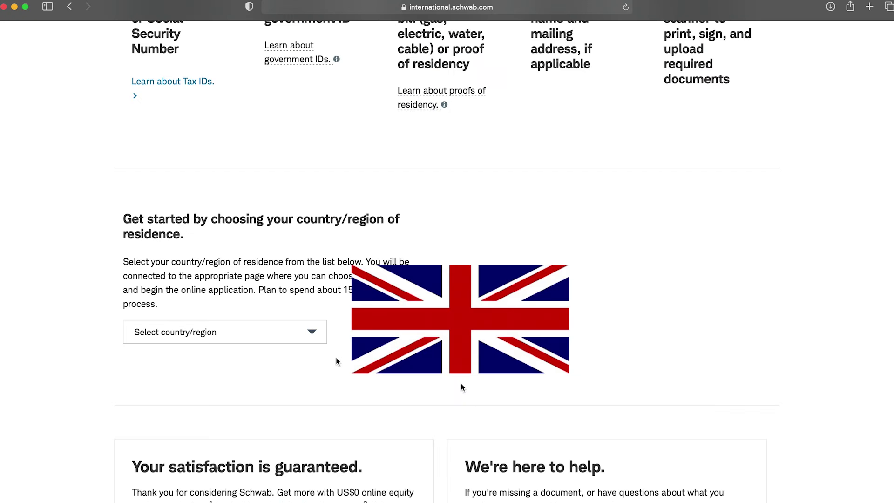
click(315, 336)
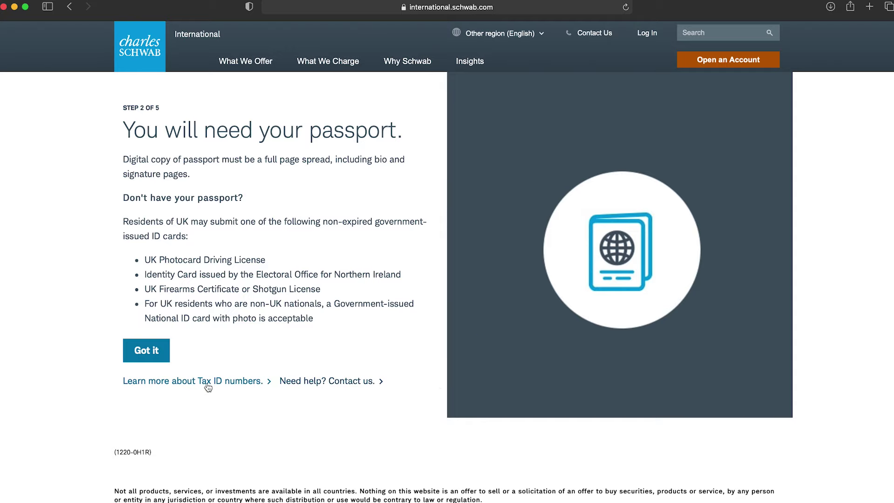
click(138, 352)
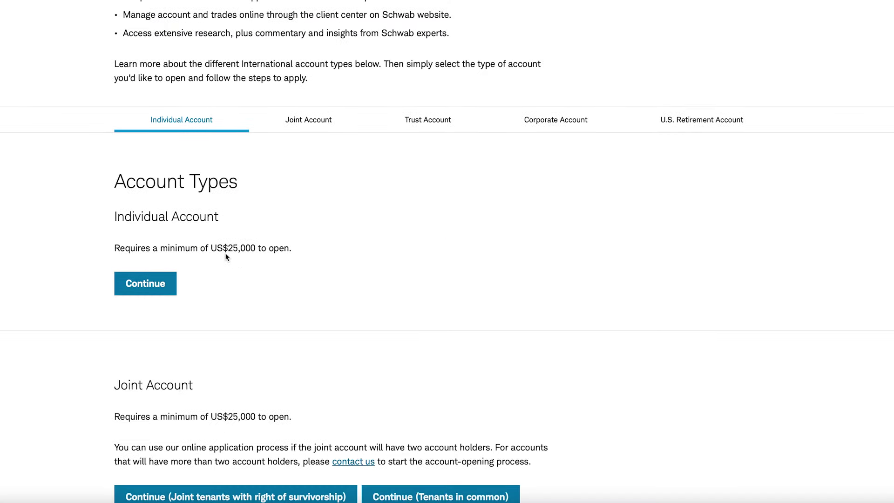
Step: Continue with the Individual Account application as an applicant who is new to Schwab
drag(223, 248, 288, 251)
click(296, 280)
scroll(239, 289, down, 1)
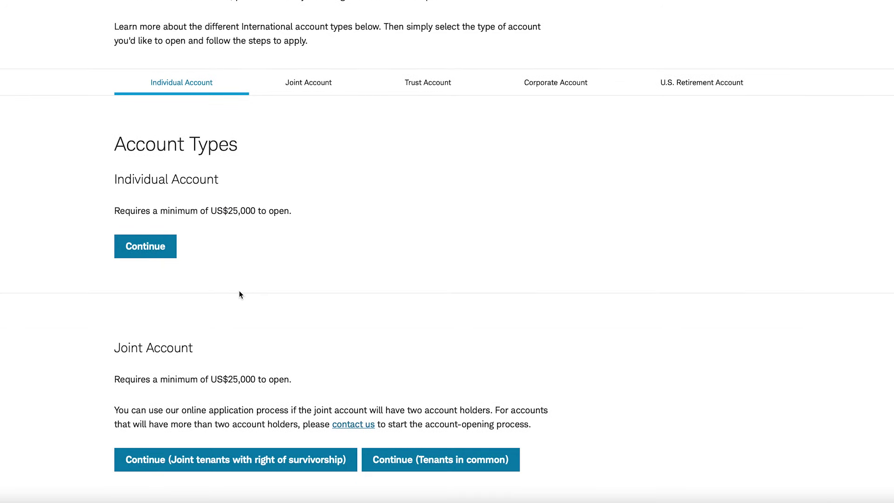
click(158, 252)
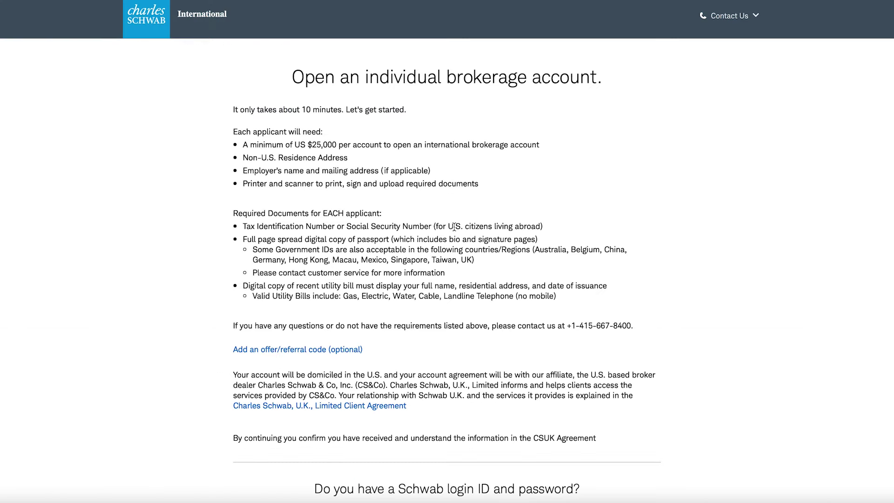
scroll(447, 253, down, 3)
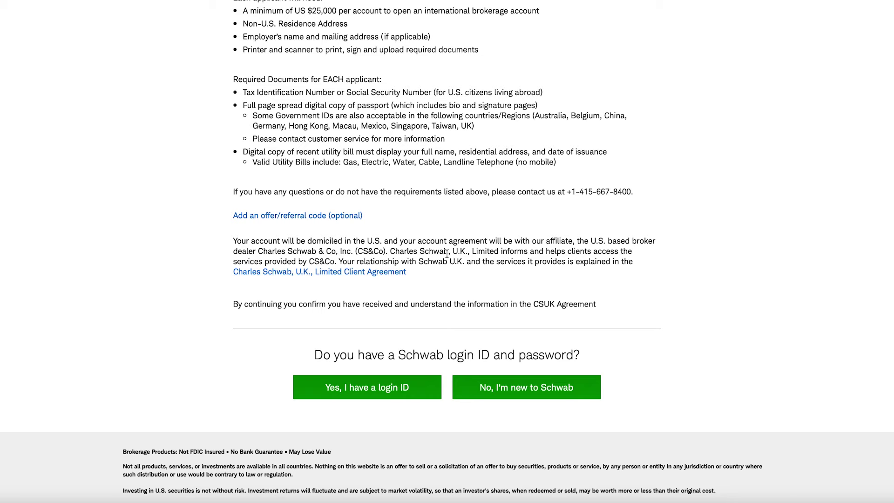
click(518, 395)
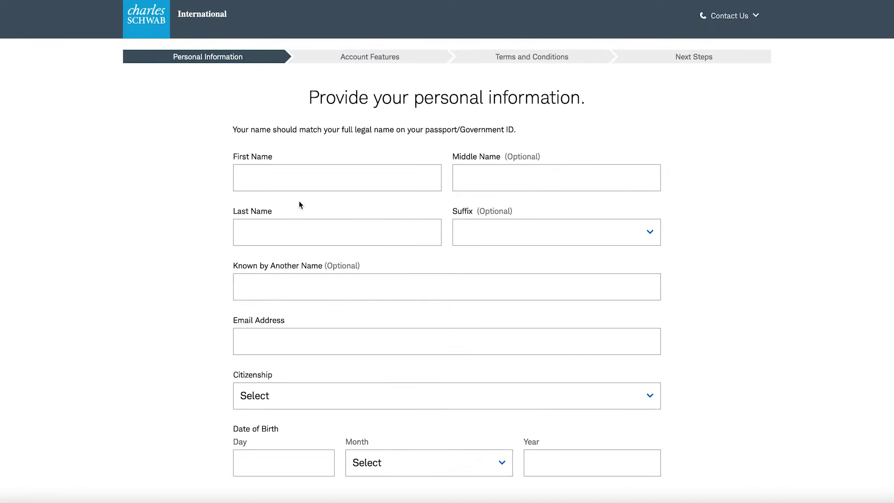
Step: Fill in the applicant's first name, last name and email address in the personal information form
click(284, 173)
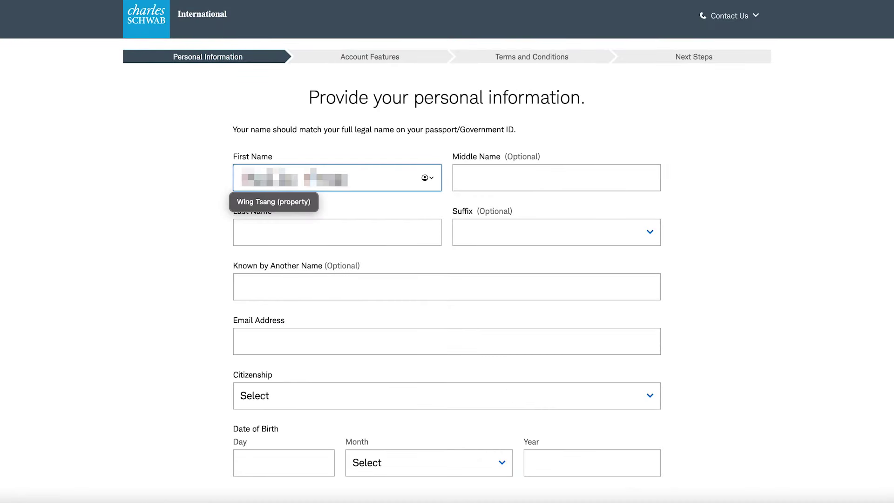
click(283, 229)
text(Tsang)
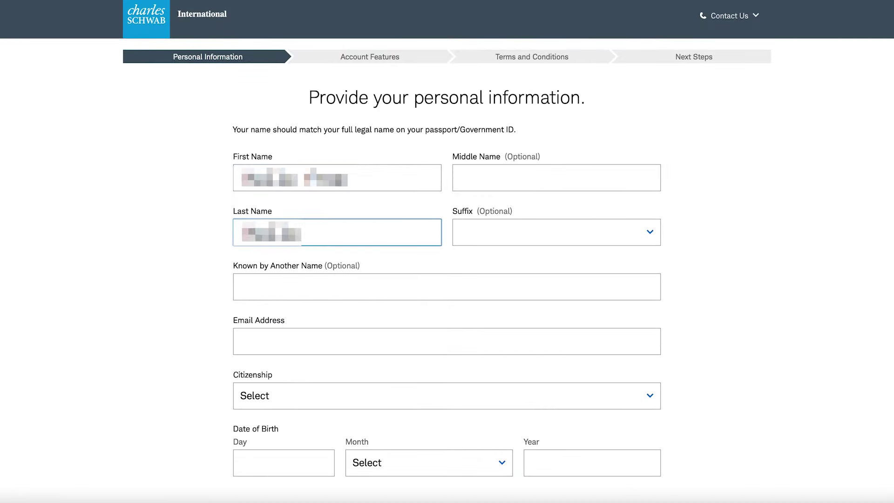
click(421, 279)
scroll(400, 280, down, 2)
click(324, 280)
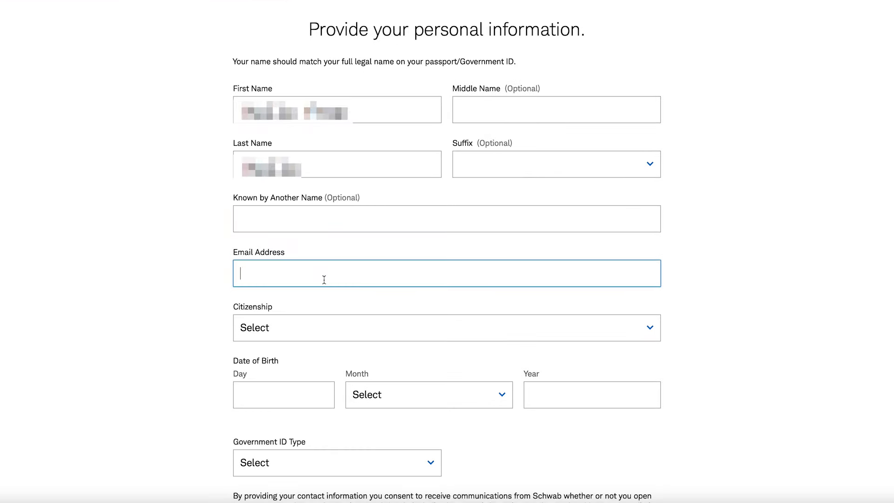
key(ctrl+v)
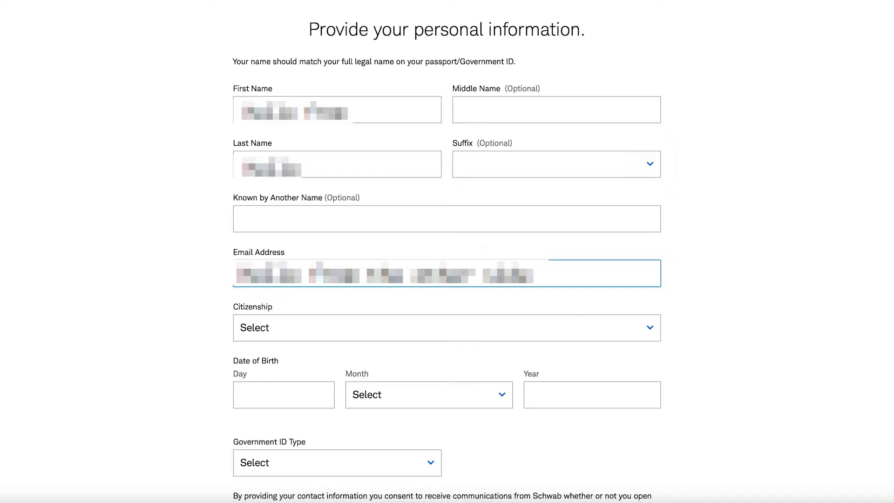
Step: Set the citizenship to United Kingdom(England,Wales,Scotland,No. Ireland)
click(309, 328)
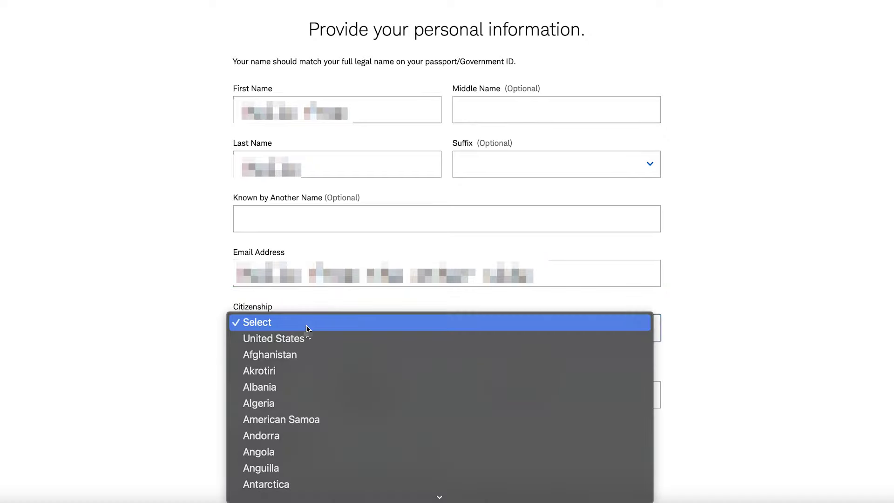
scroll(309, 344, down, 20)
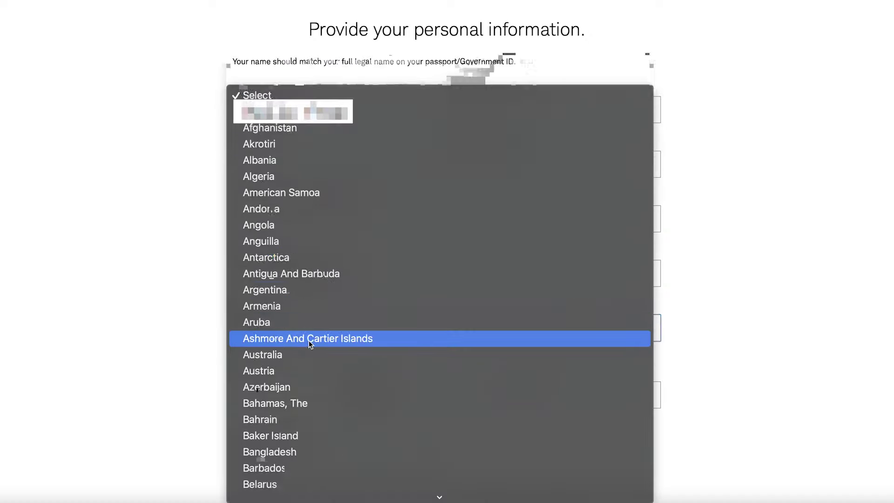
scroll(309, 343, up, 20)
scroll(309, 343, down, 3)
scroll(310, 343, down, 20)
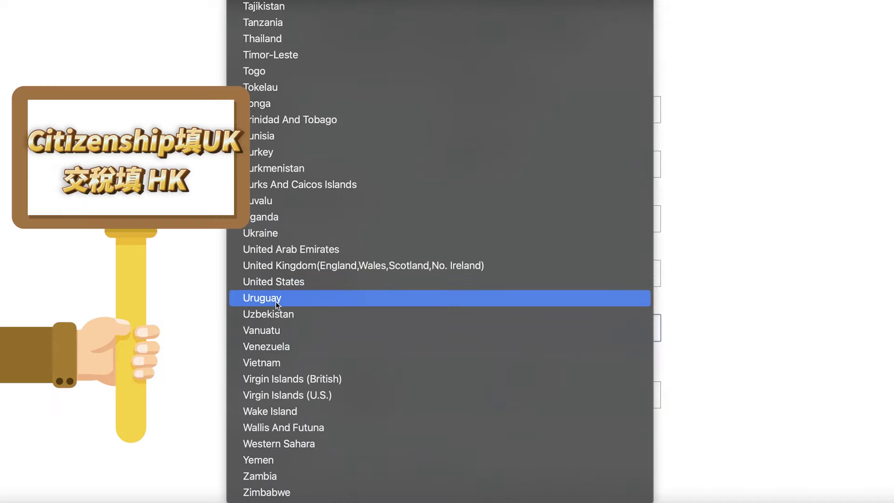
click(284, 267)
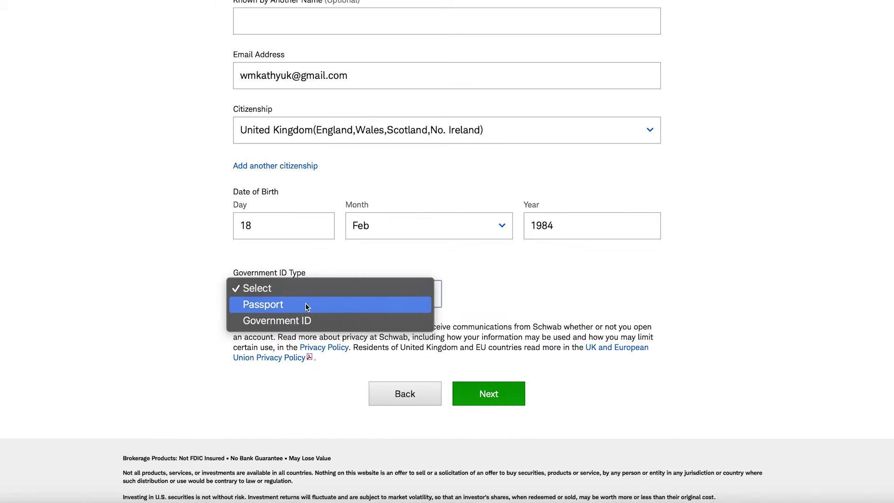
Step: Set the government ID type to Passport and proceed to the login ID field on the login creation page
click(305, 304)
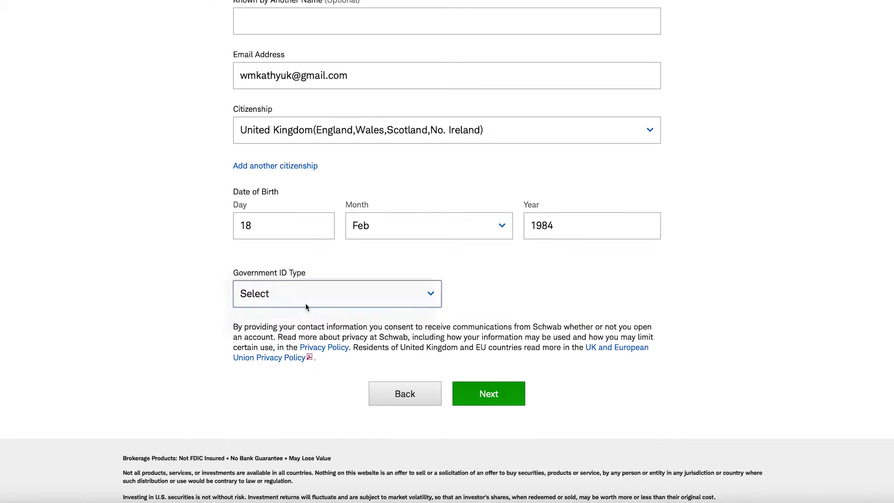
click(471, 298)
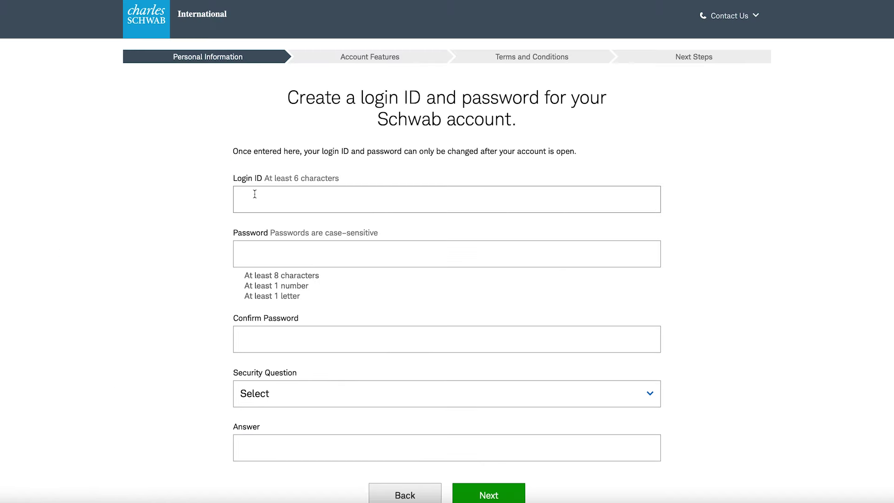
click(255, 194)
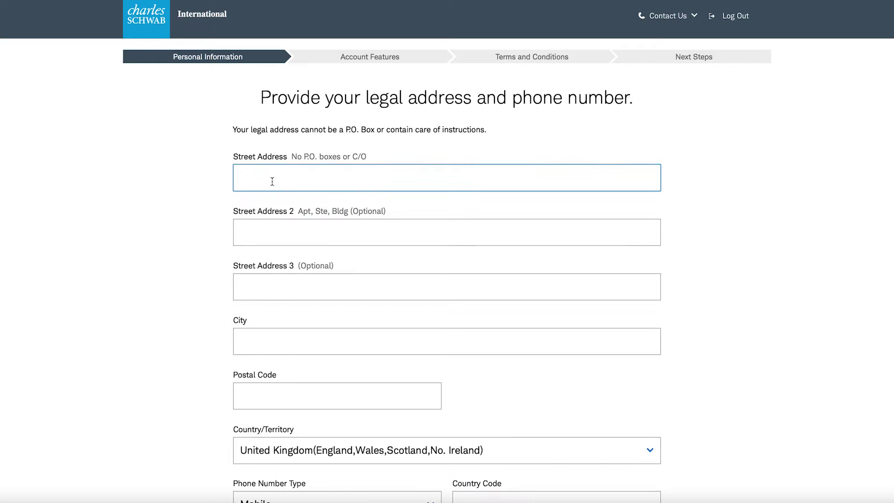
Step: Fill in the legal street address, city and postal code, and set the country/territory to Hong Kong
text(Unknown Street Address)
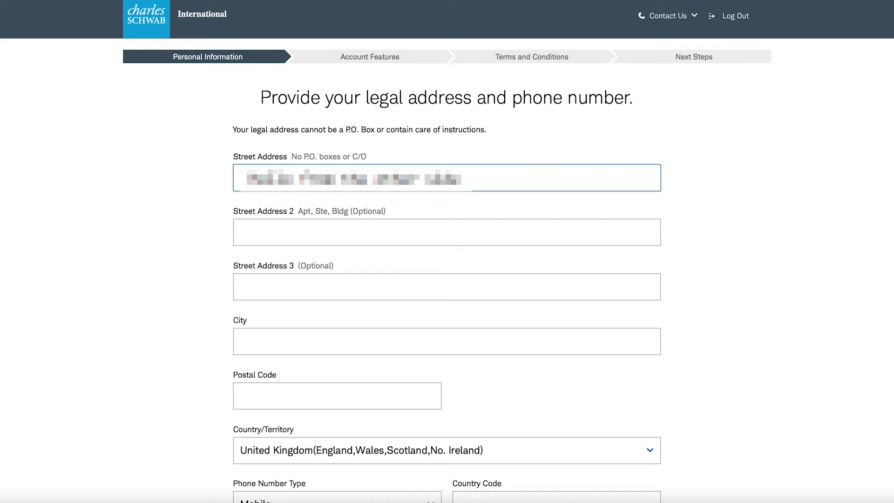
click(275, 337)
text(Hong Kong)
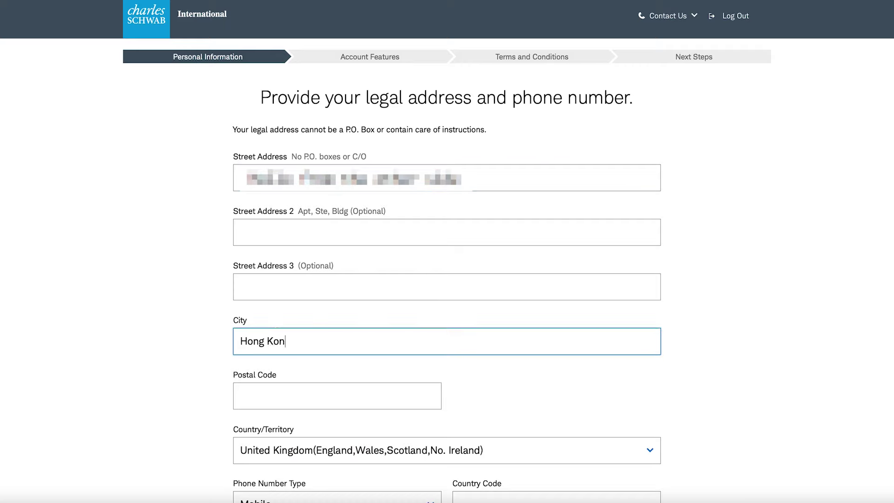
click(280, 388)
text(99)
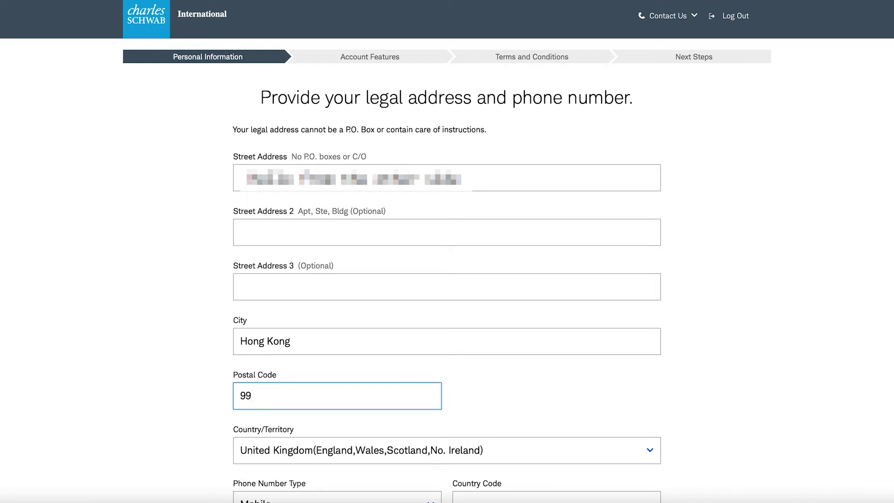
text(9)
text(0)
text(77)
key(Tab)
text(hong)
scroll(336, 334, down, 5)
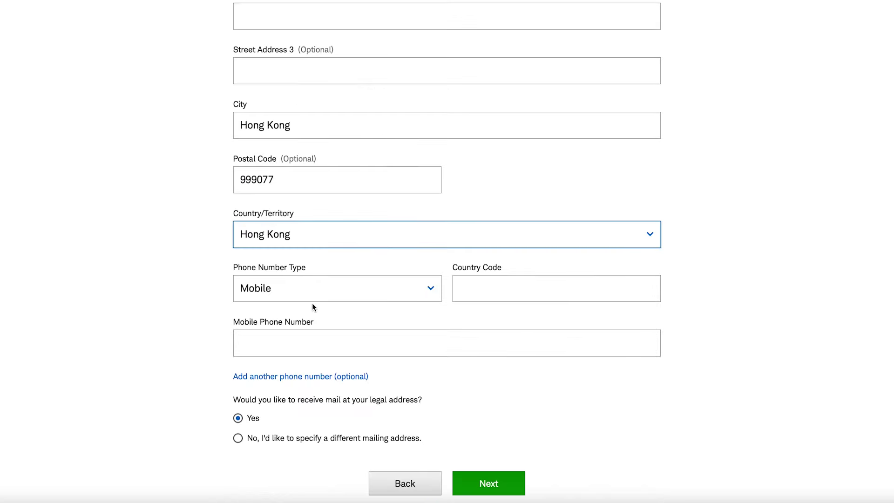
Step: Use Mobile as the phone number type, set the country code to 852, and activate the mobile phone number field
click(301, 283)
click(300, 281)
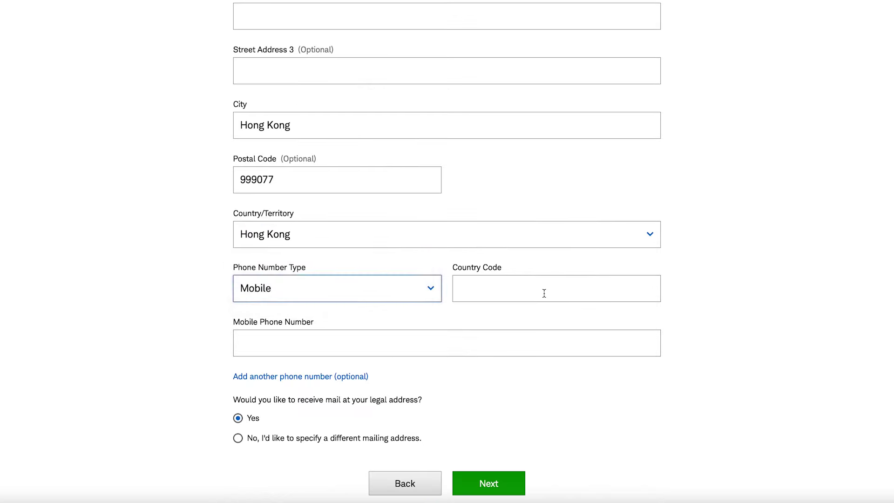
click(544, 293)
text(8)
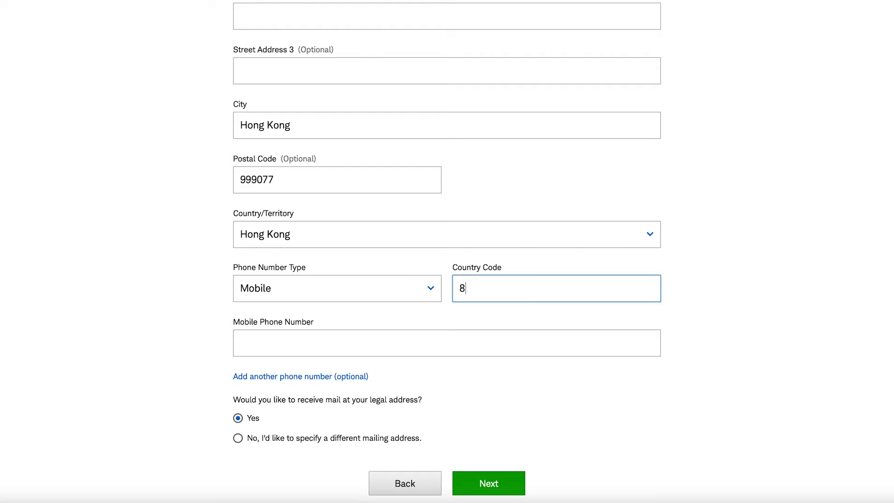
text(53)
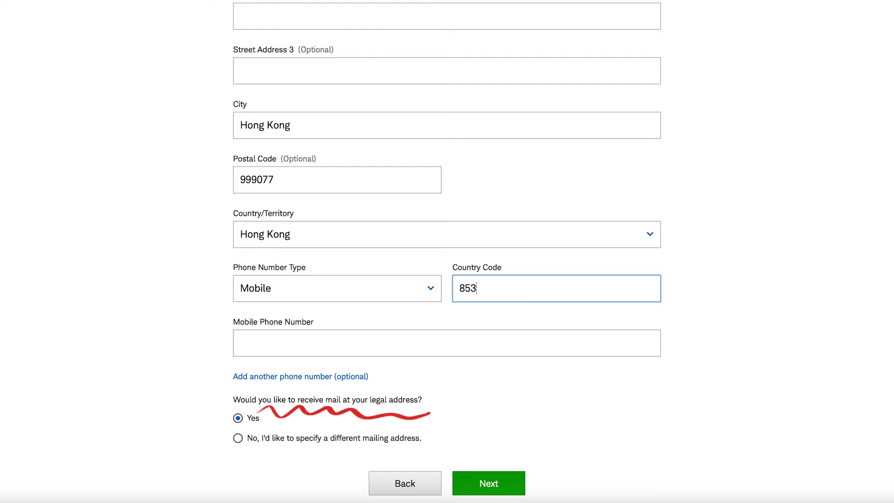
key(BackSpace)
text(2)
click(438, 345)
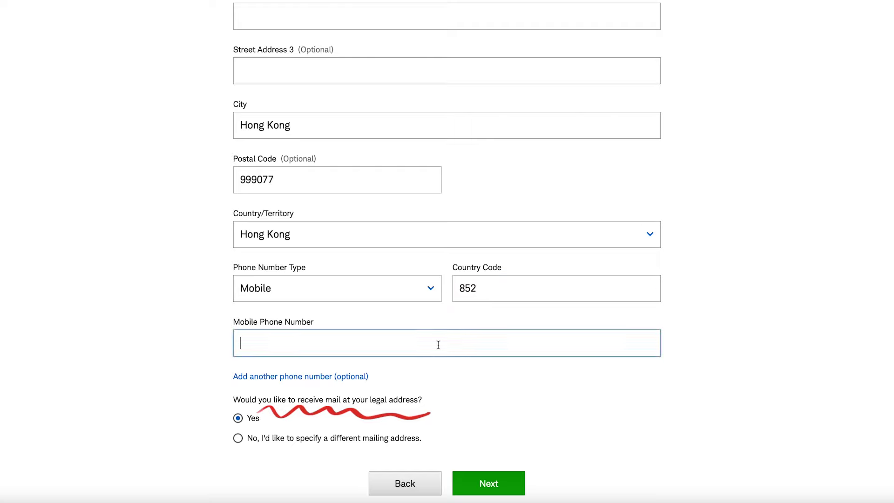
Step: Set the employment status to Employed and the occupation to Executive/Senior Management
click(362, 191)
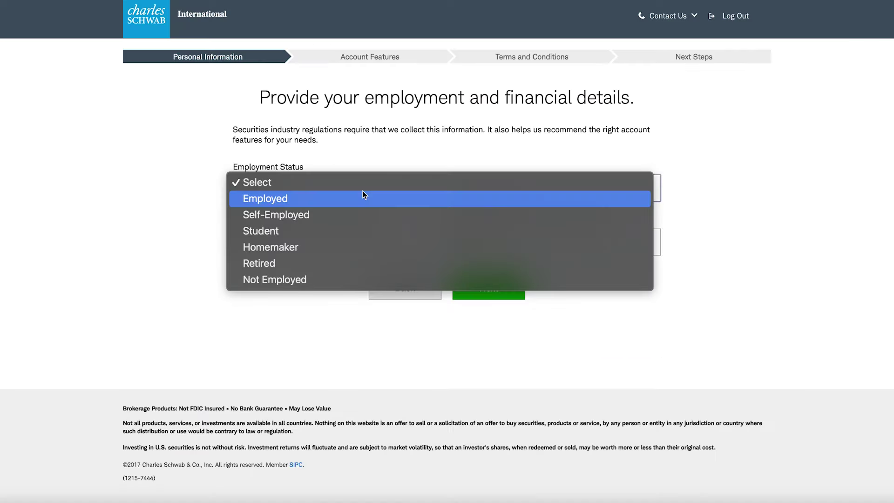
click(333, 199)
click(272, 242)
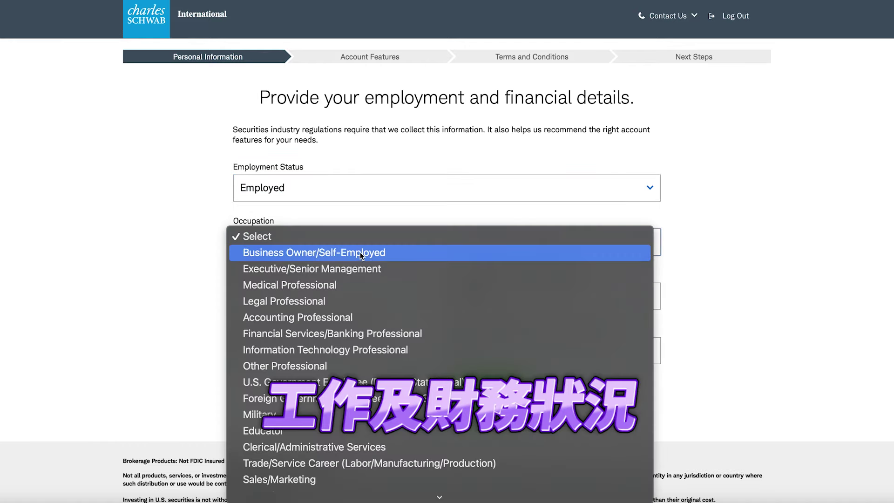
click(420, 268)
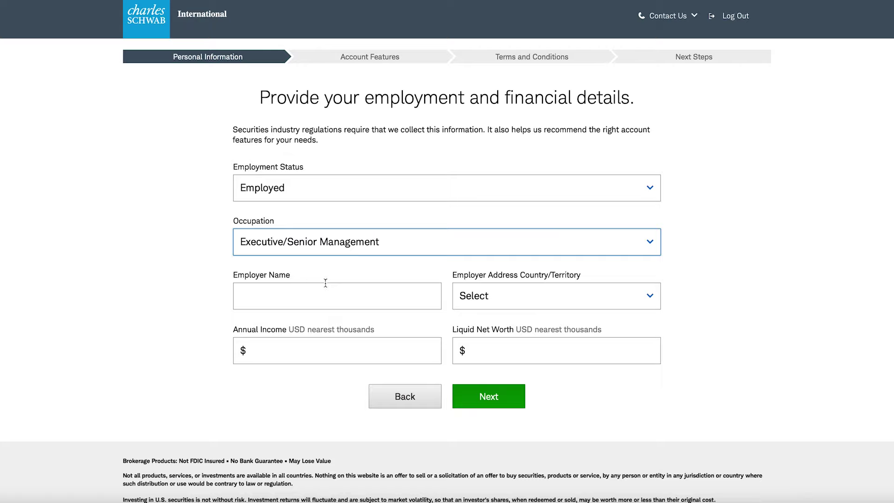
Step: Start entering the employer's name, and answer No to both the publicly held company and the broker-dealer, FINRA or stock exchange questions
click(366, 301)
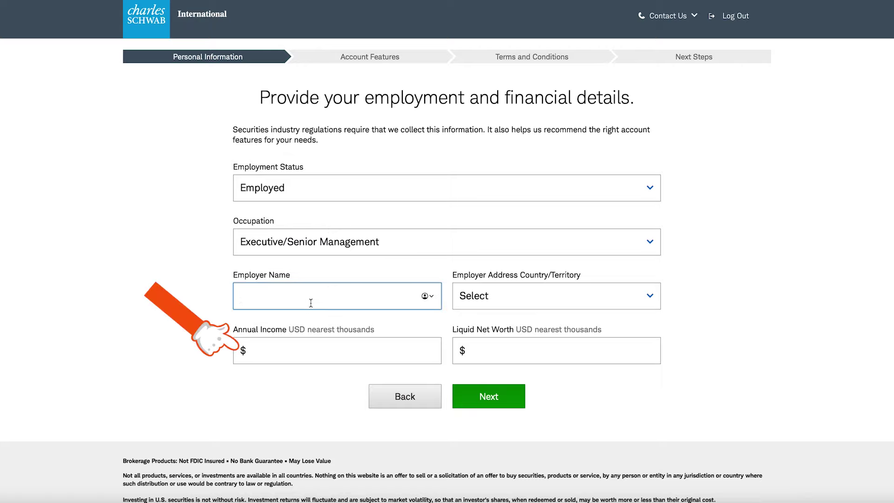
text(S)
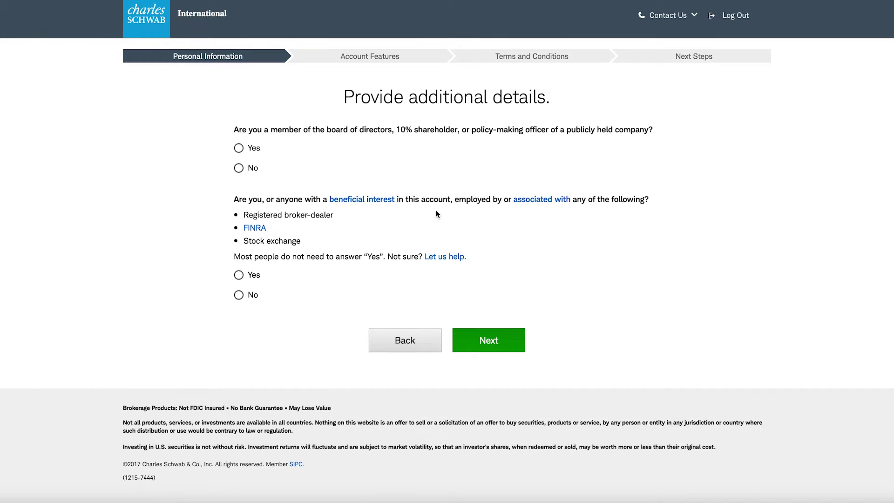
click(238, 168)
click(250, 296)
click(502, 340)
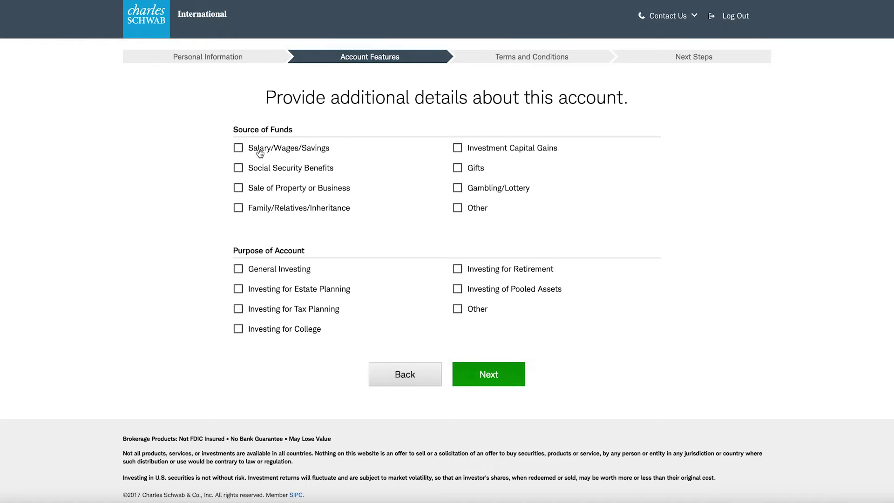
Step: Set the source of funds to Salary/Wages/Savings and the purpose of account to General Investing, and proceed to the terms and conditions
click(239, 148)
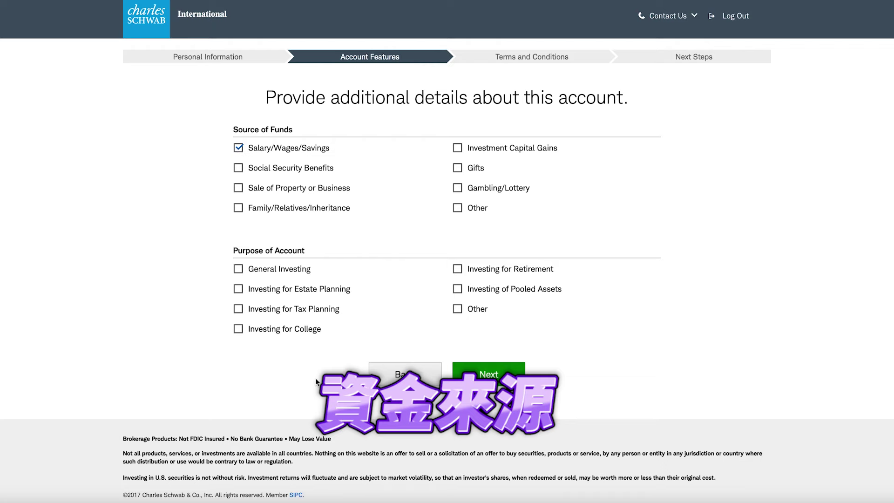
scroll(314, 378, down, 1)
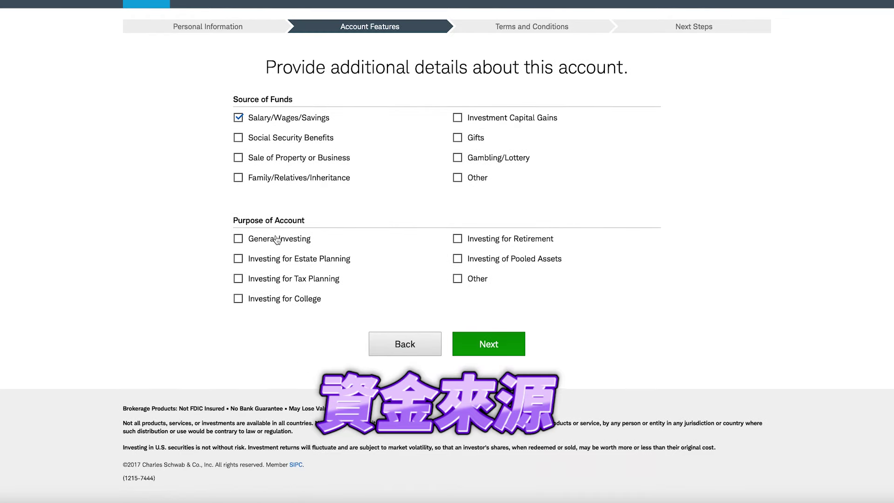
click(238, 240)
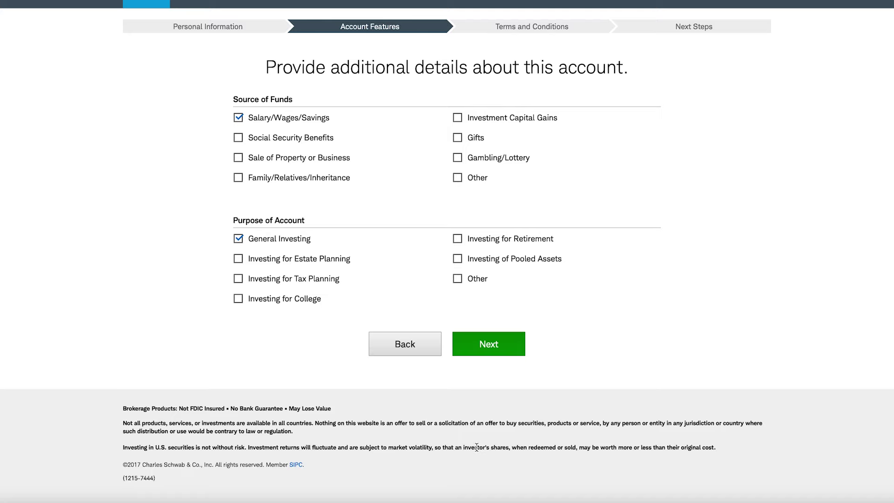
click(511, 346)
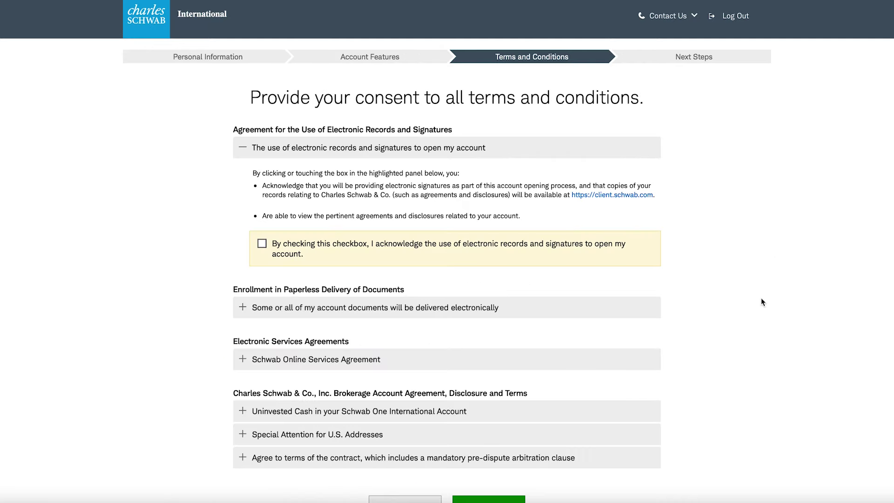
Step: Sign the Account Agreement with its mandatory pre-dispute arbitration clause and proceed to the summary of agreements
scroll(755, 320, down, 1)
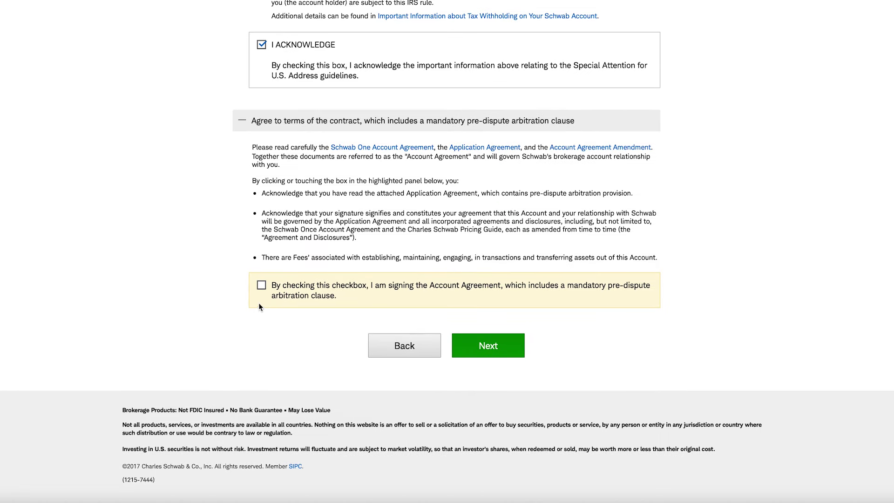
click(261, 284)
click(501, 350)
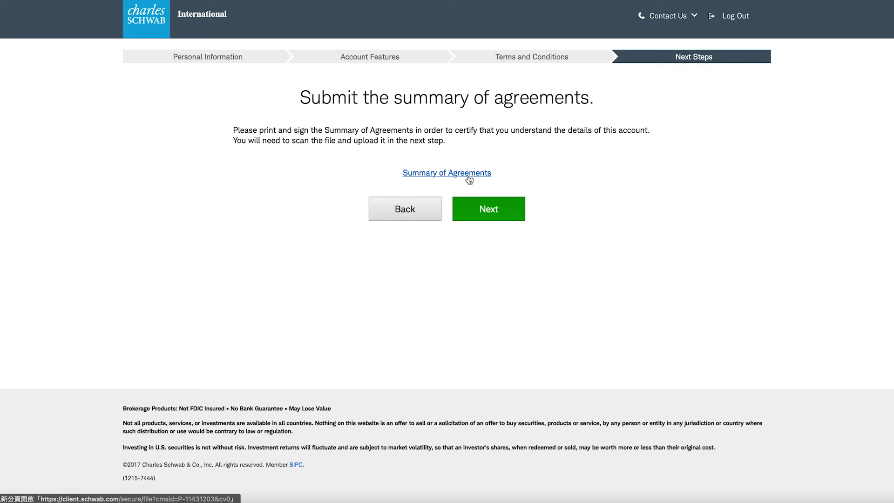
Step: Open the Summary of Agreements PDF and print one single-sided copy of it
click(468, 176)
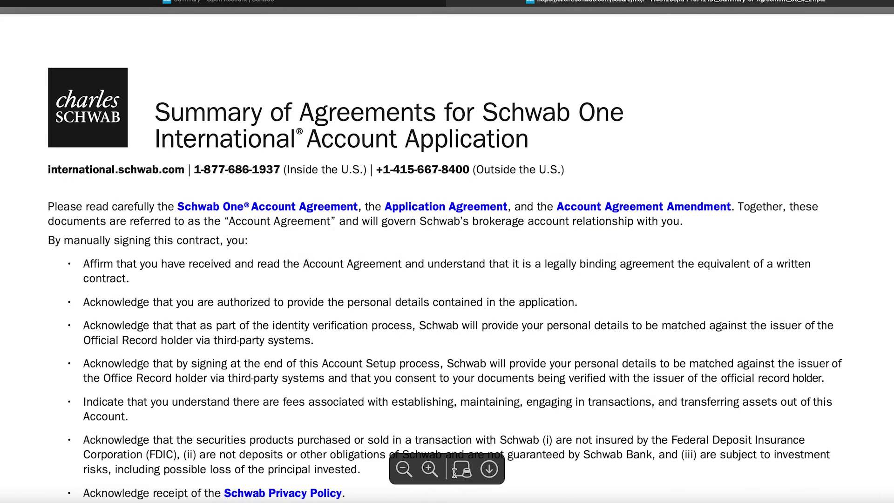
click(46, 127)
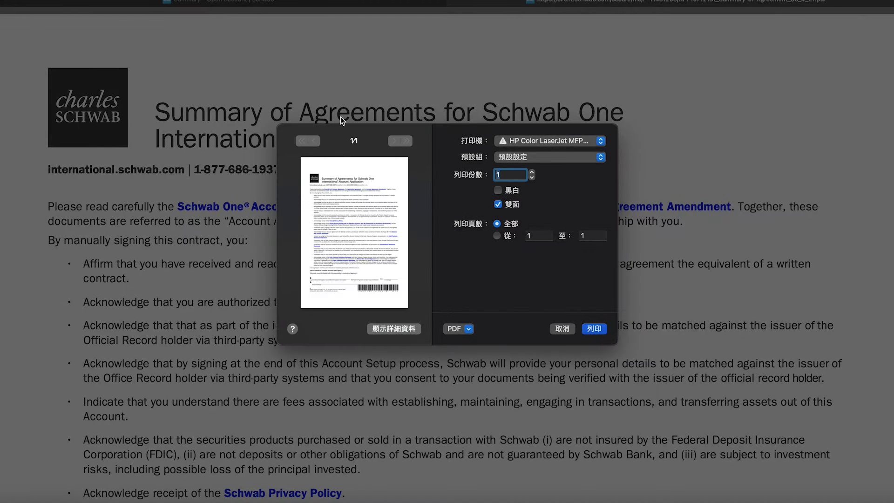
click(497, 204)
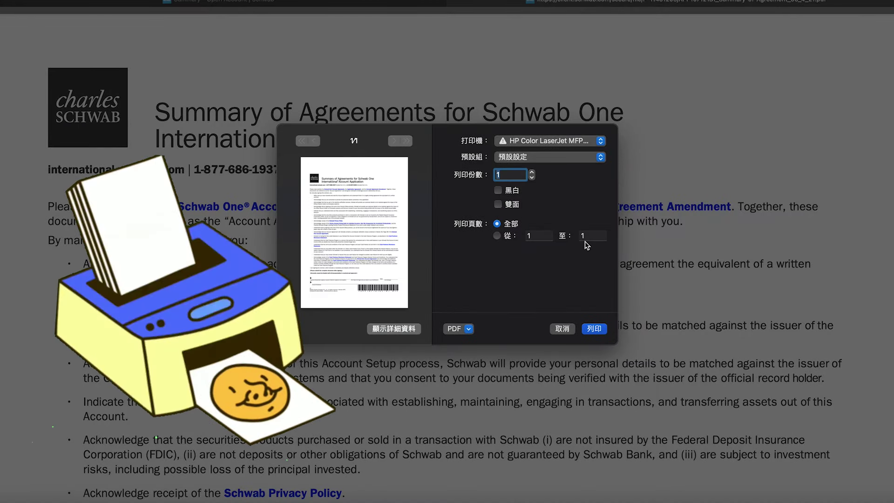
click(593, 330)
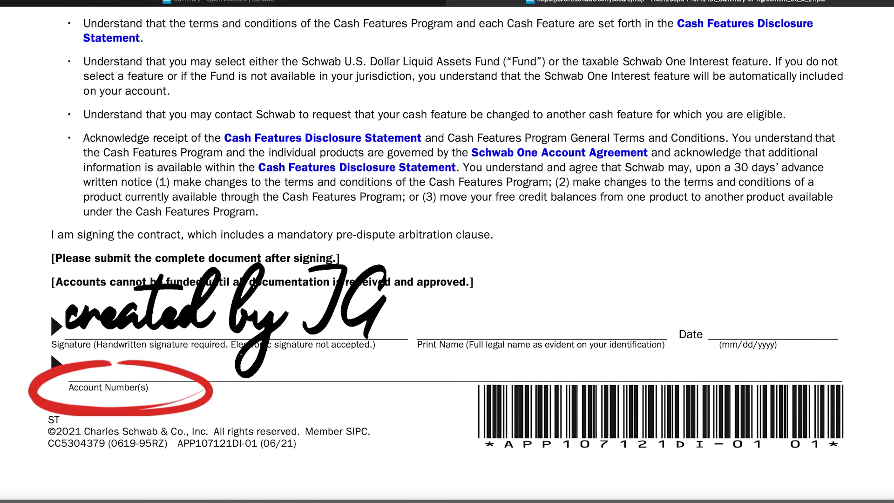
Step: Return to the application, upload Charles Schwab Summary of Agreement Signed.pdf as the Summary of Agreements, and submit the required documents
click(223, 1)
click(489, 224)
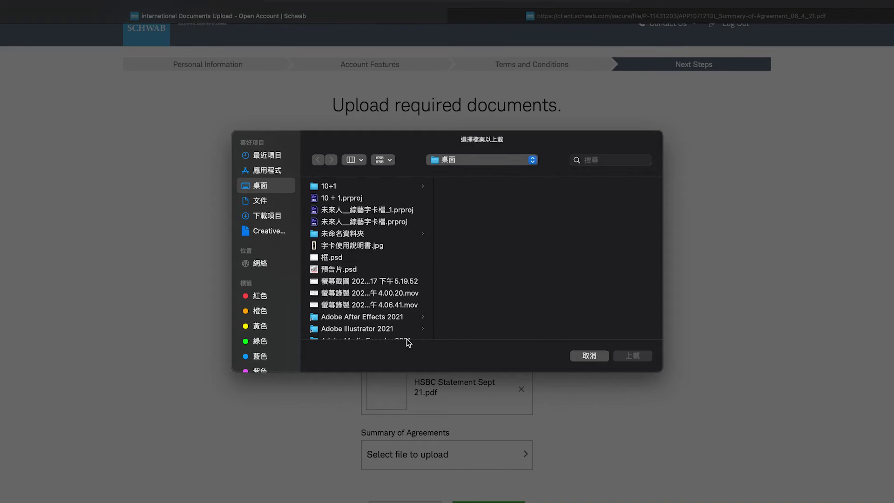
scroll(385, 316, down, 3)
scroll(385, 316, down, 5)
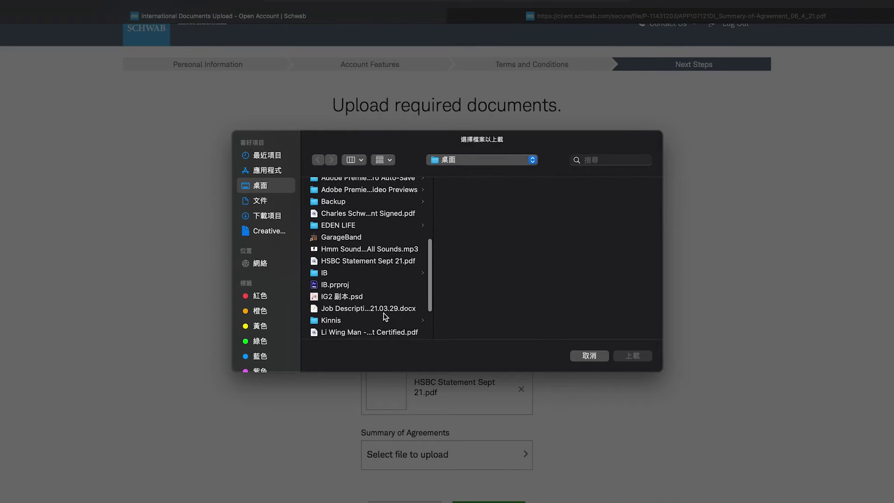
click(376, 209)
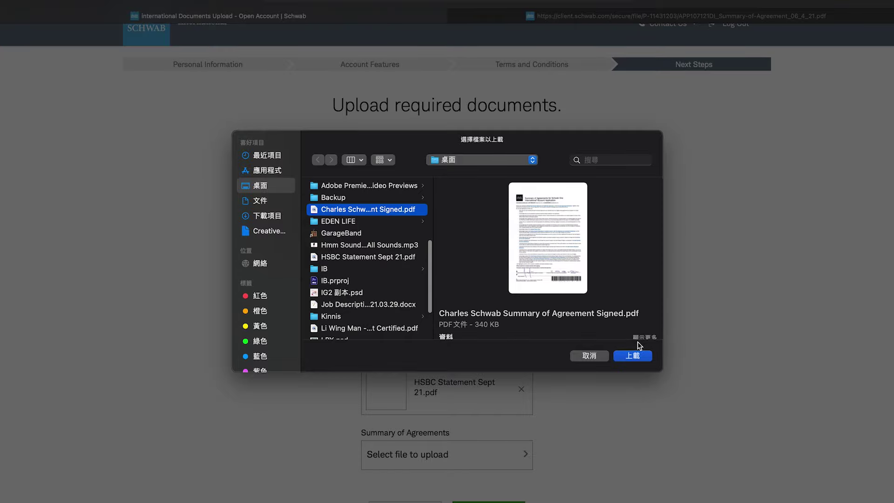
click(633, 356)
scroll(636, 359, down, 3)
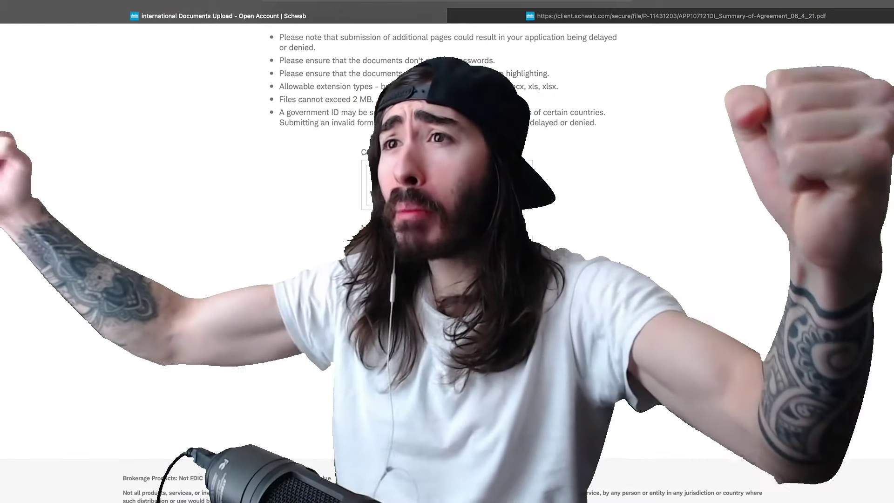
click(498, 413)
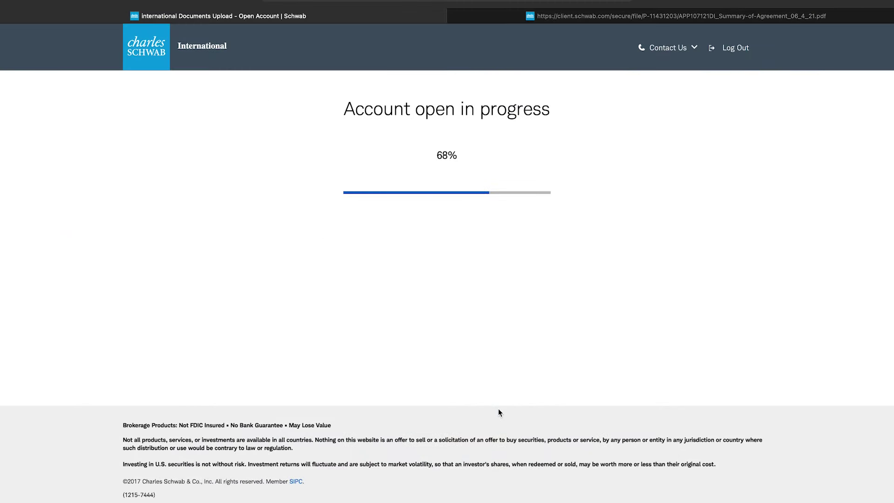
double_click(451, 127)
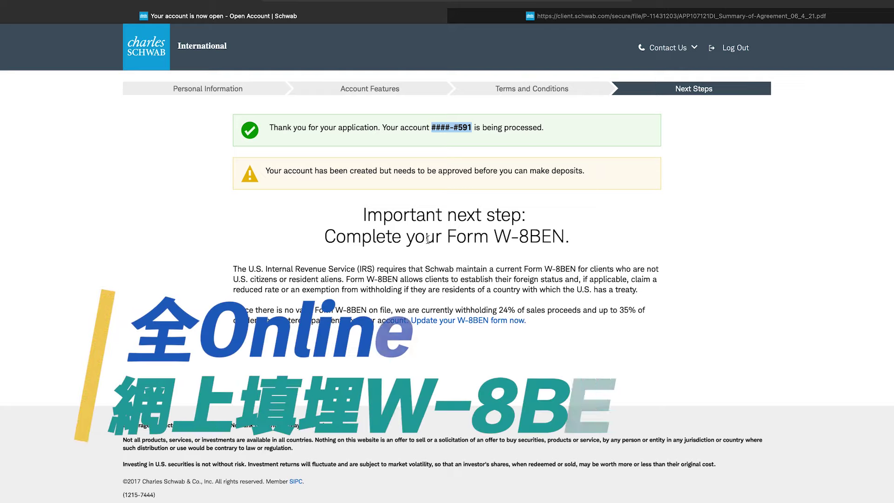
drag(446, 237, 570, 237)
click(594, 258)
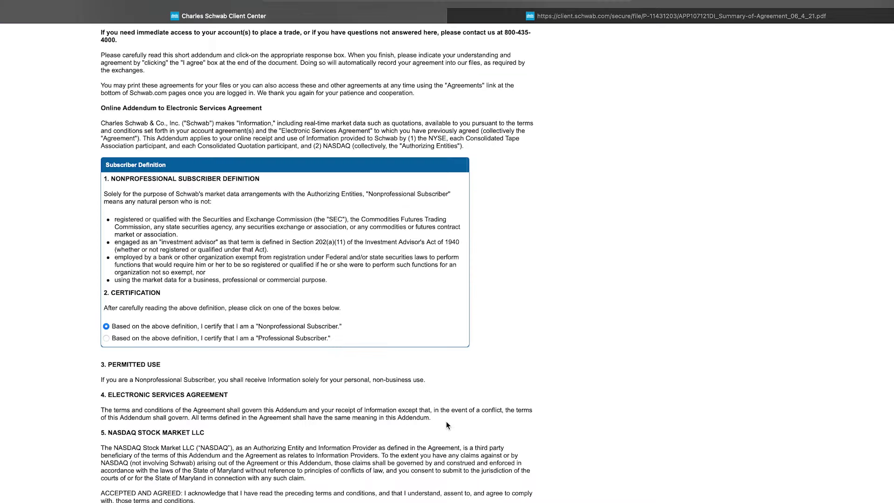
Step: Agree to the electronic services addendum as a Nonprofessional Subscriber, and request W-8BEN recertification before continuing to Schwab.com
scroll(446, 421, down, 5)
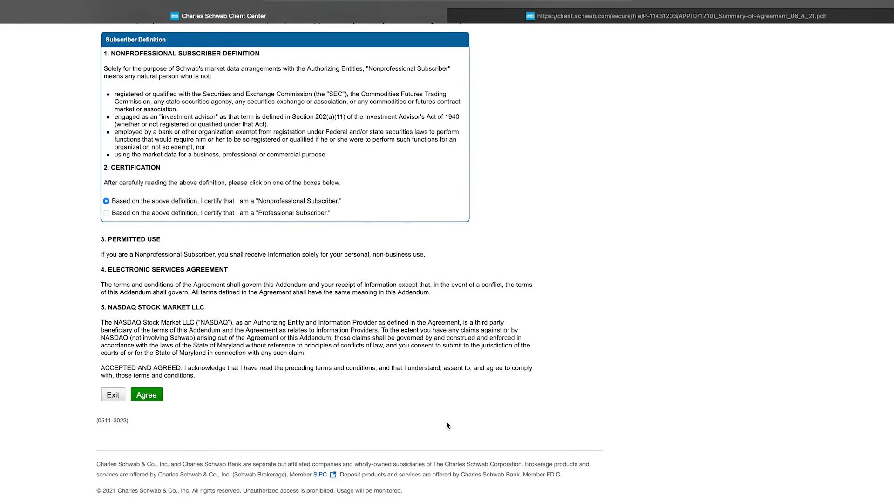
scroll(446, 421, down, 1)
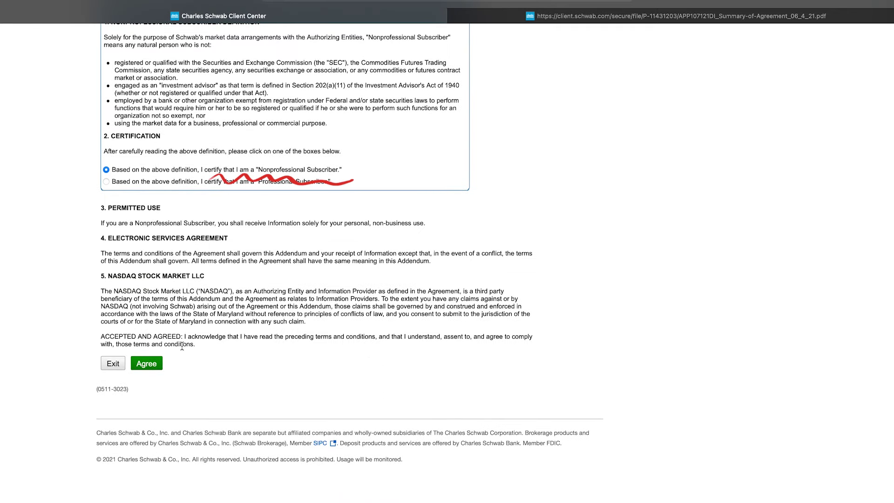
click(159, 364)
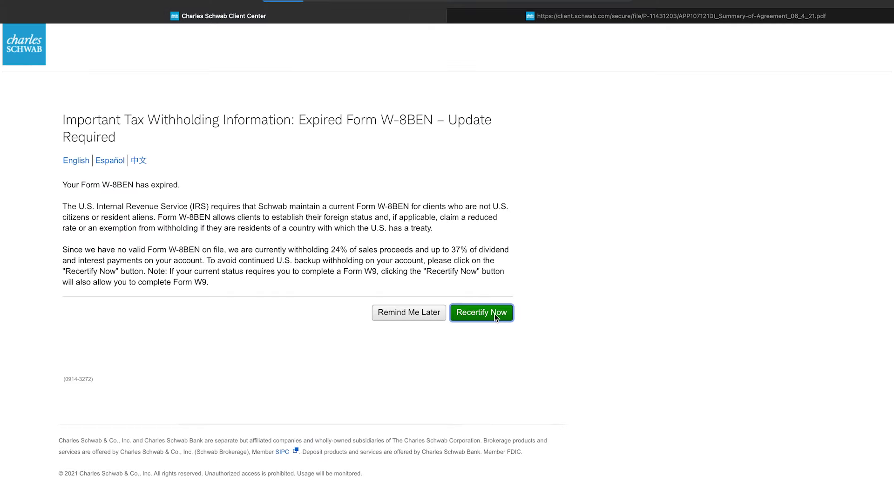
click(496, 317)
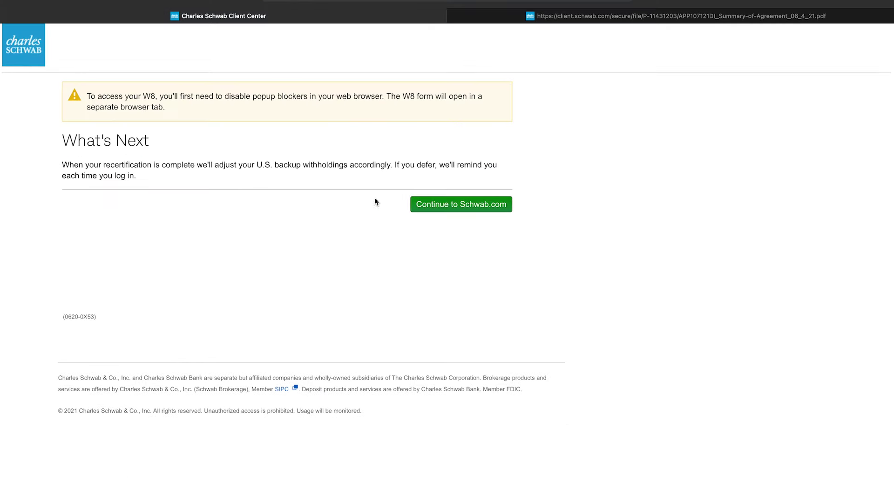
click(455, 205)
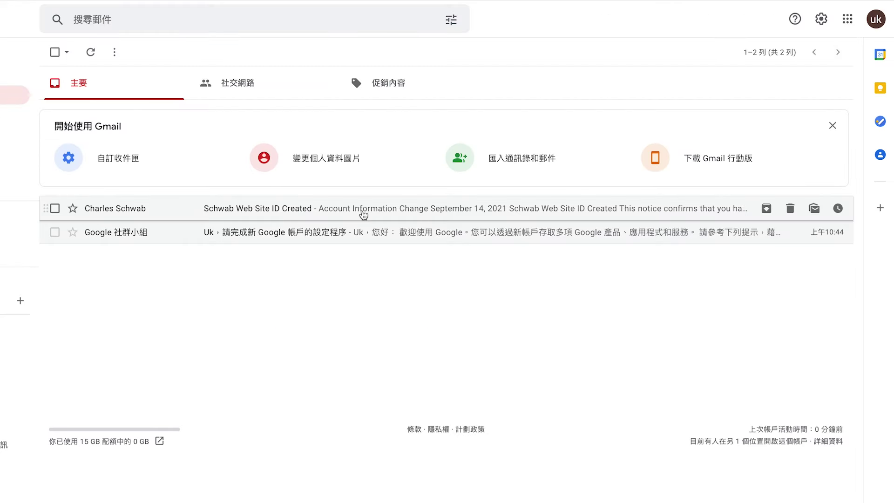
Step: Open the "Schwab Web Site ID Created" message in Gmail and read through its login instructions
click(363, 208)
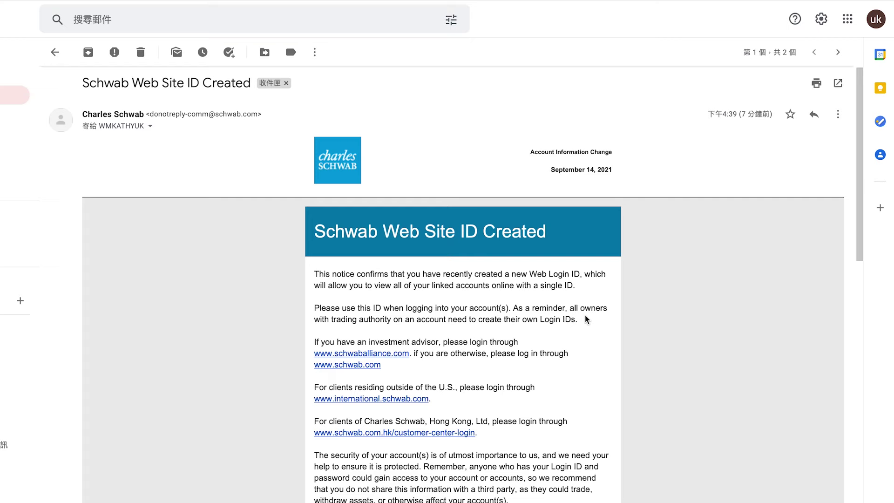
scroll(586, 321, down, 2)
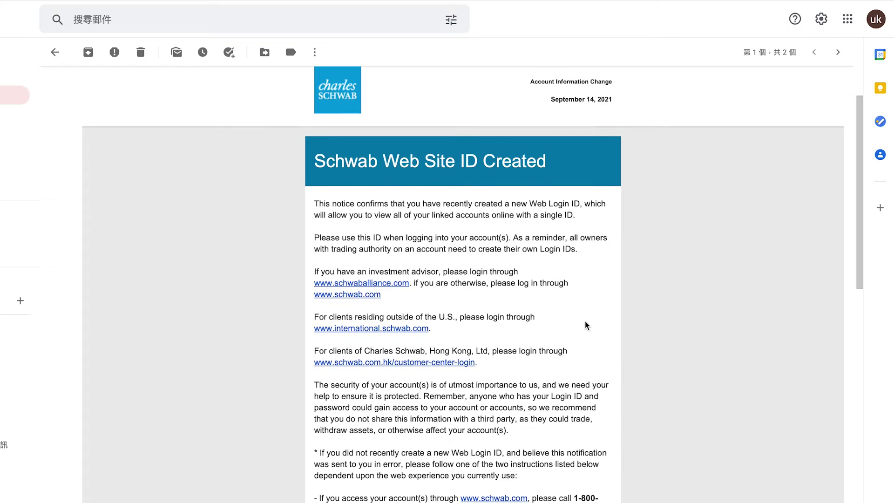
scroll(586, 325, down, 1)
scroll(586, 325, down, 3)
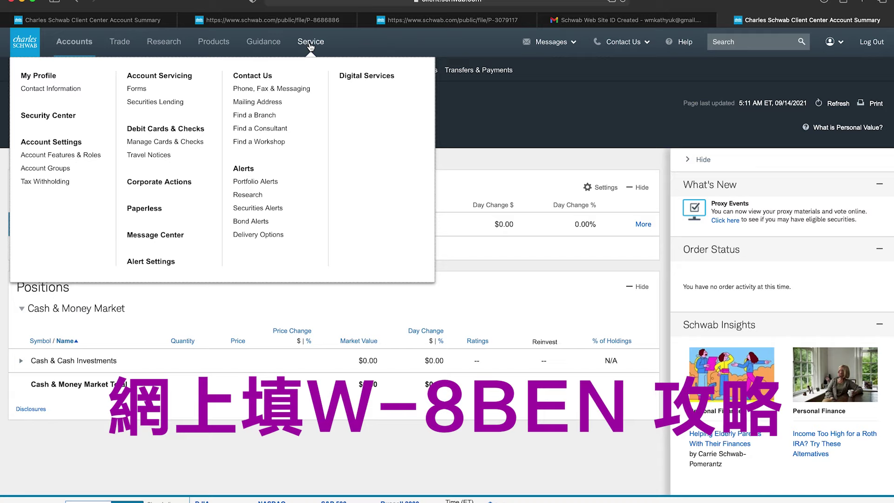
Step: From the account servicing forms, choose to complete Substitute Form W-8BEN for Individual (English) online, and request recertification of the expired form
click(141, 92)
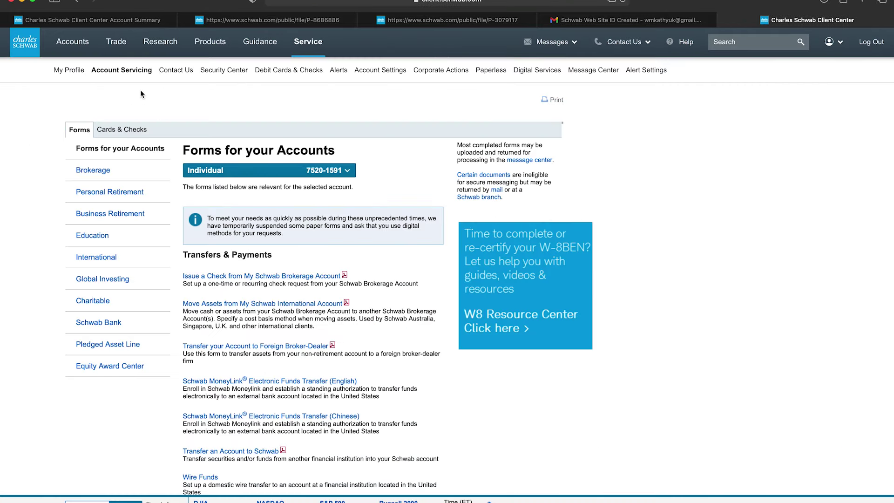
scroll(142, 93, down, 10)
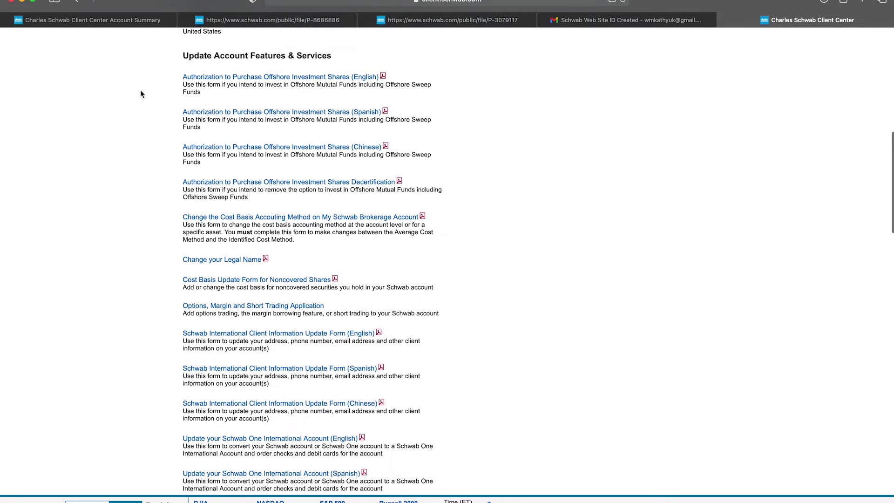
scroll(141, 91, down, 15)
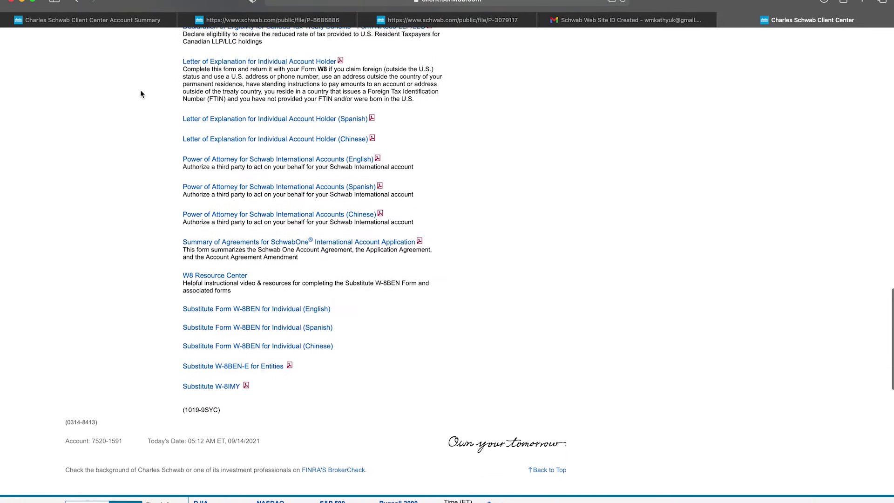
scroll(141, 93, down, 2)
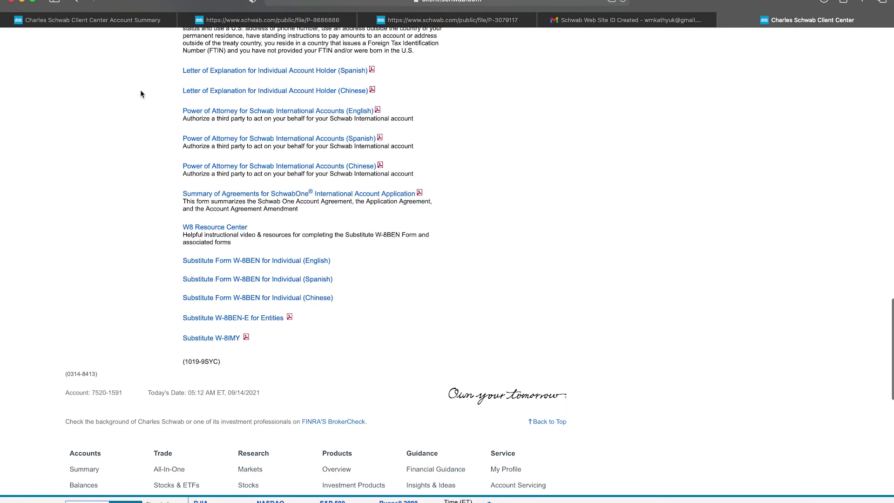
click(248, 264)
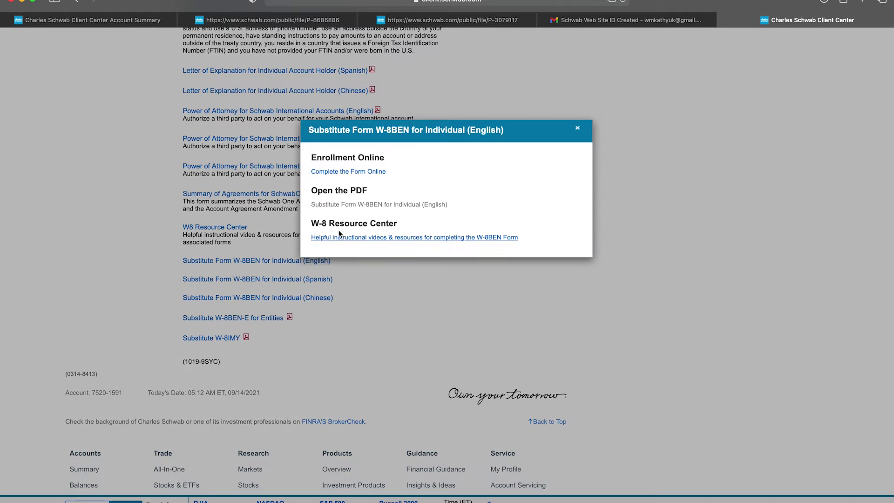
click(355, 172)
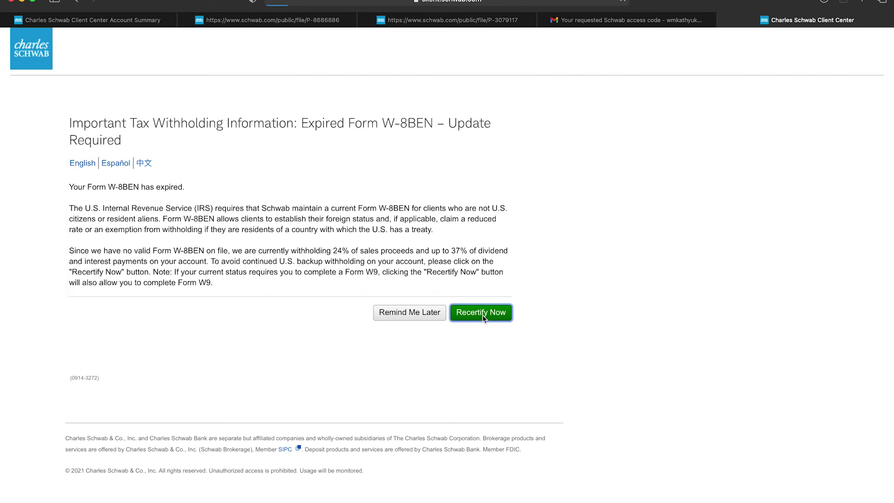
click(481, 313)
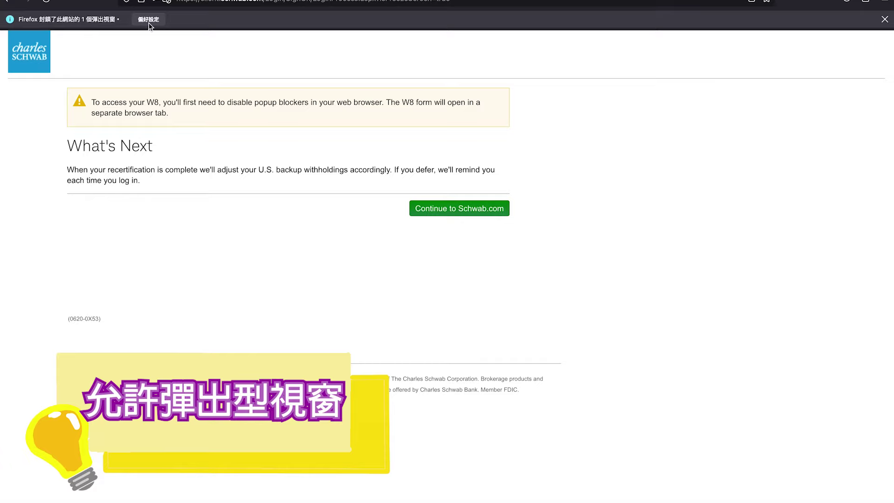
Step: Allow pop-ups from client.schwab.com to open the W-8 form, and set the country of citizenship to United Kingdom
click(147, 20)
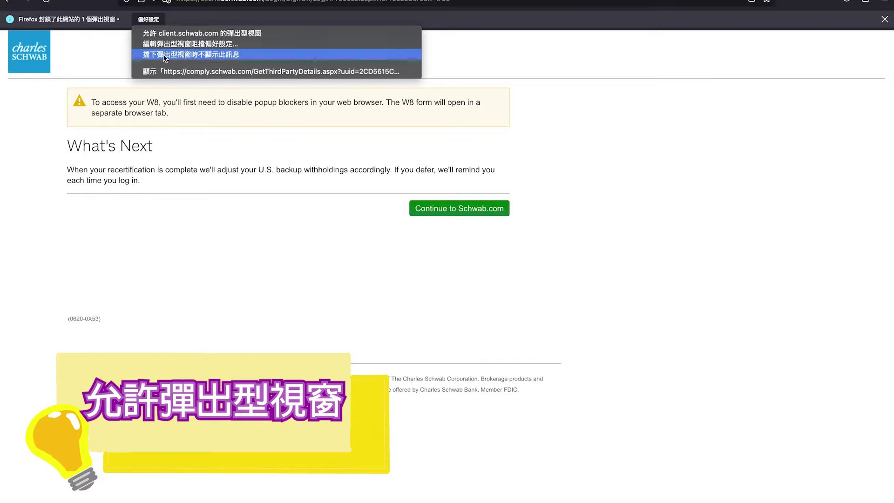
click(165, 35)
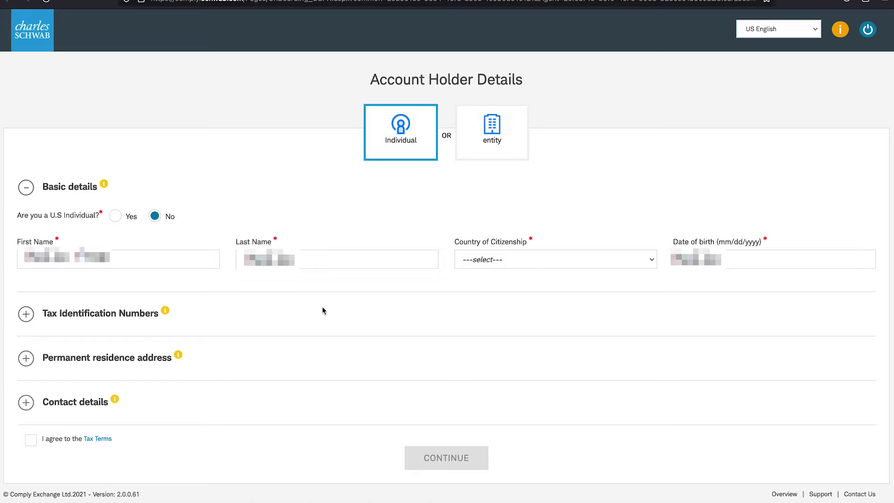
click(652, 261)
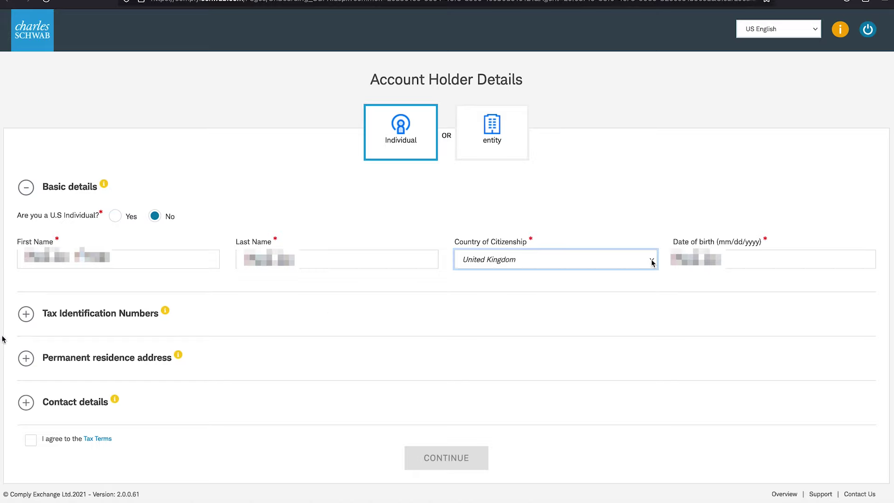
Step: Check the tax identification numbers section, and enter 999077 as the ZIP or postal code of the permanent residence address
click(56, 321)
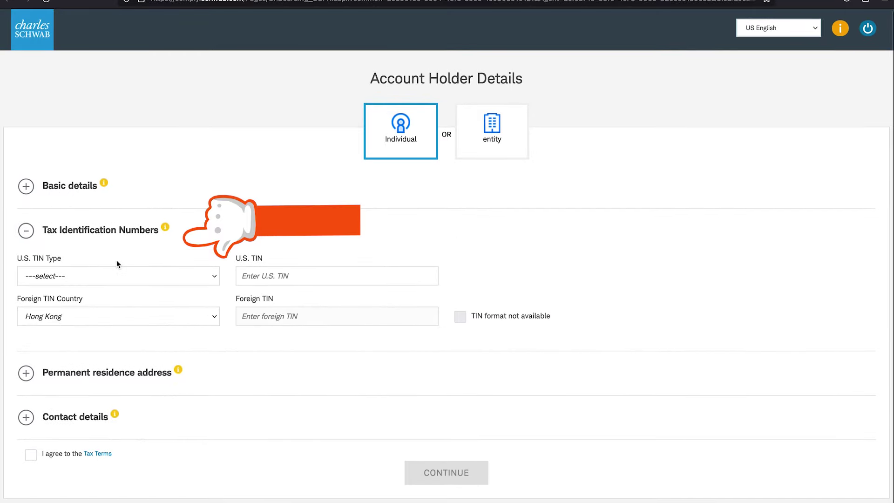
click(106, 372)
scroll(216, 397, down, 3)
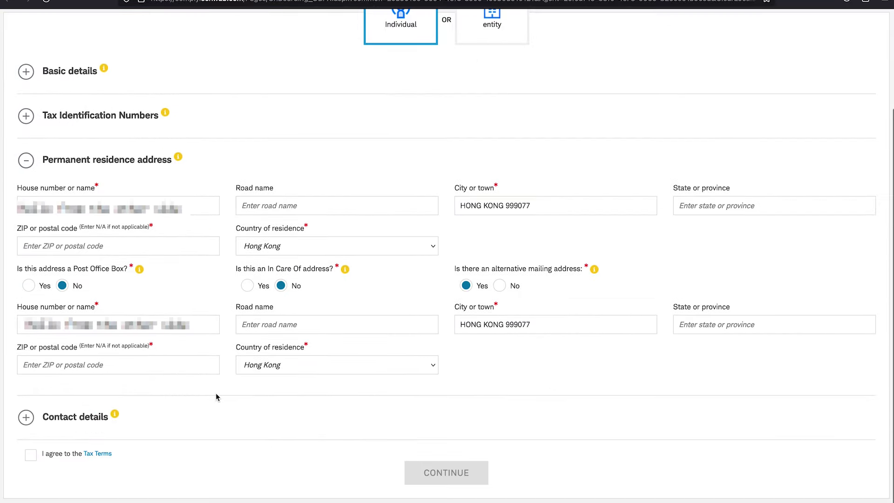
click(28, 249)
text(999)
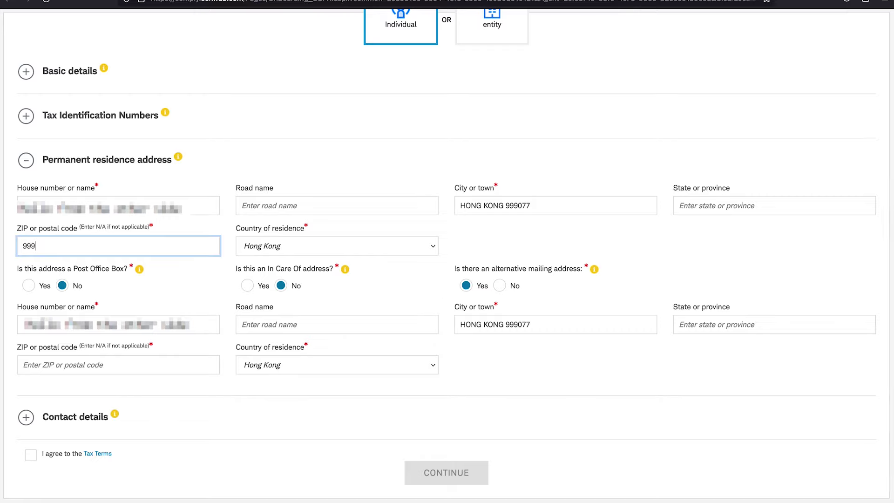
text(077)
click(460, 225)
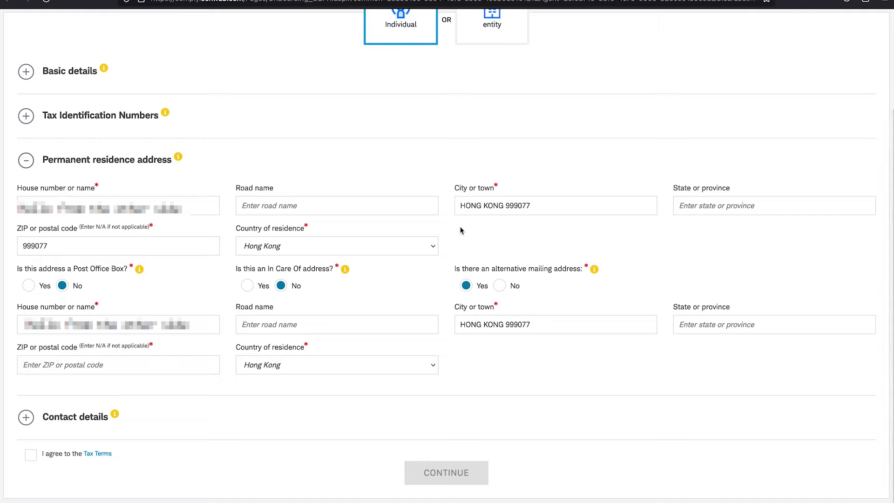